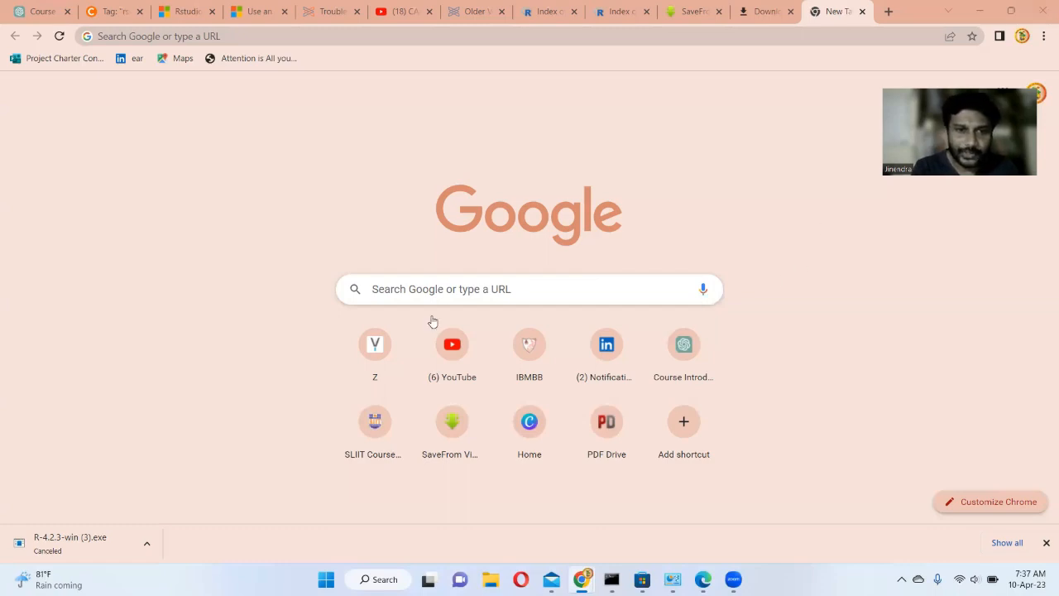
# Step: Search Google for "r studio" and open Posit's RStudio Desktop download page
pyautogui.click(437, 291)
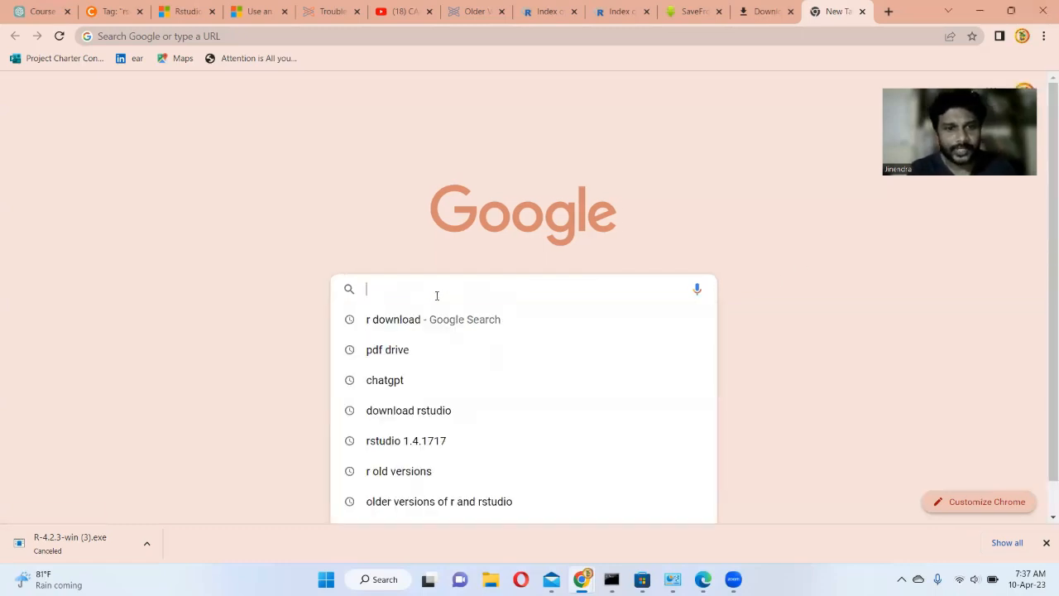
pyautogui.write('r studio')
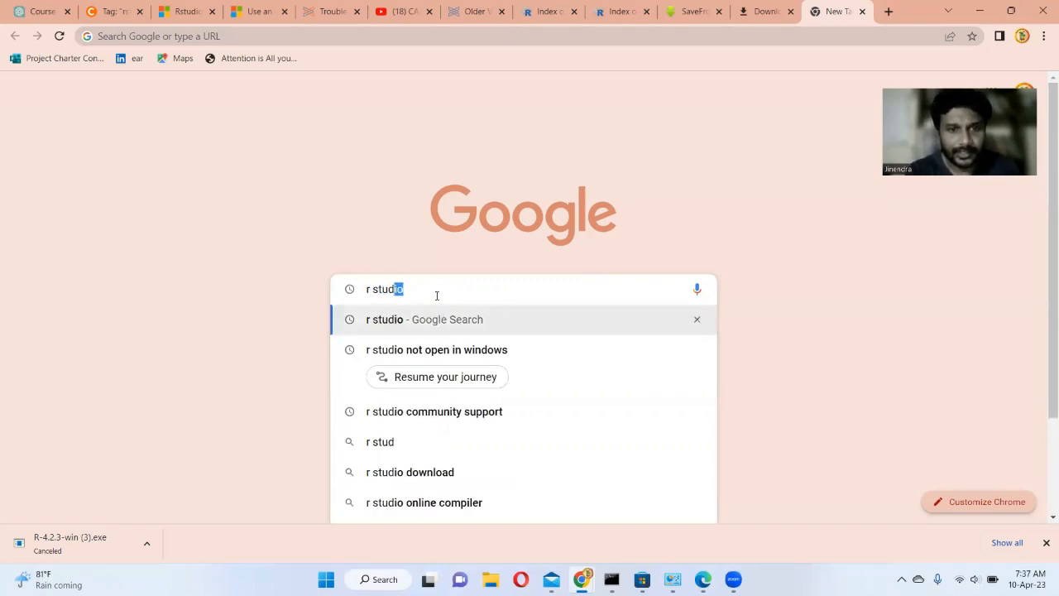
pyautogui.click(366, 319)
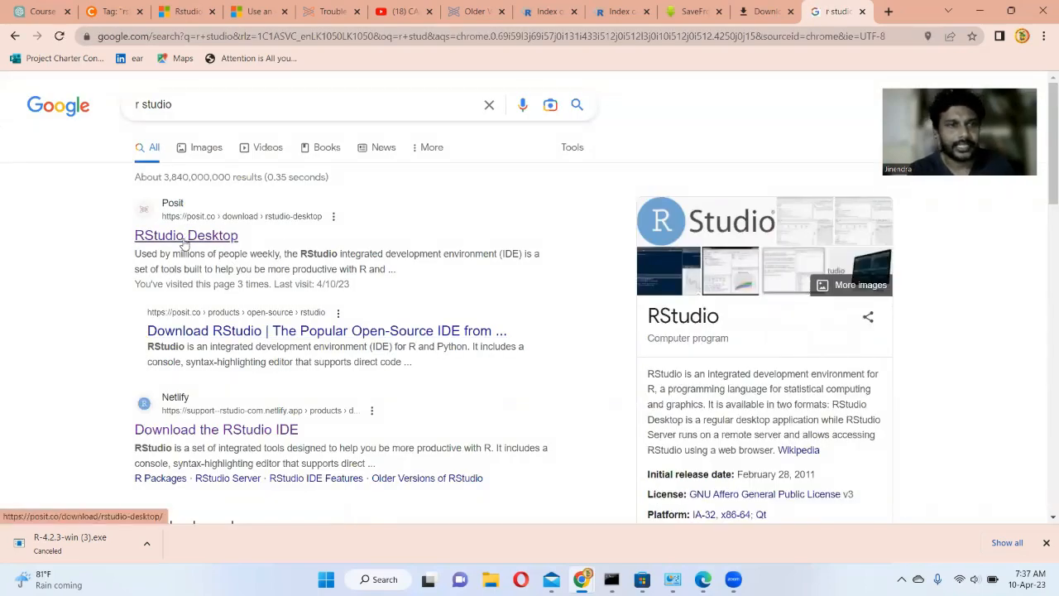
pyautogui.click(185, 238)
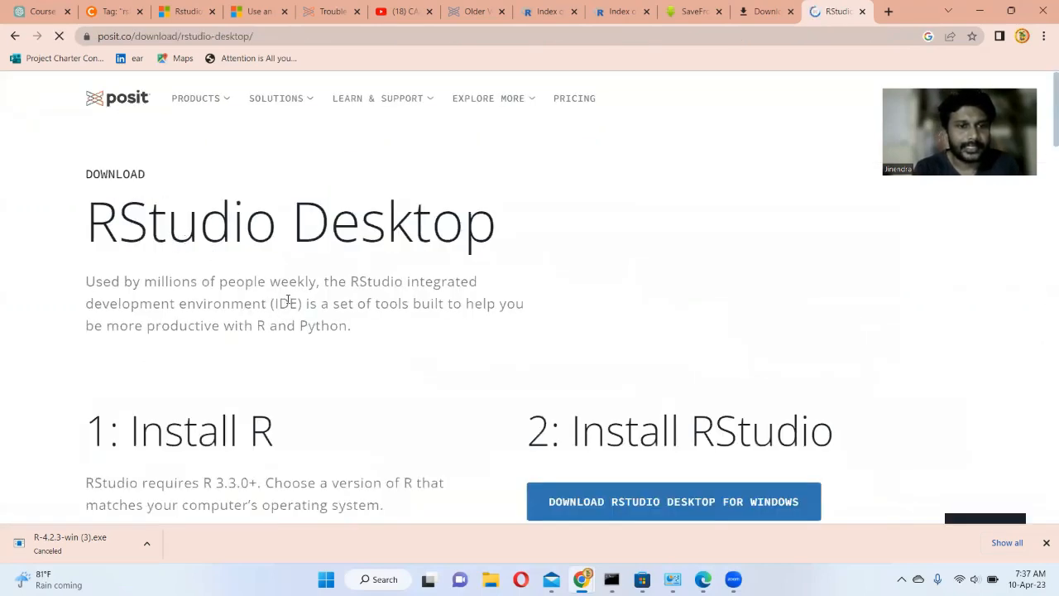
# Step: Download the RStudio Desktop installer for Windows
pyautogui.scroll(-1, 290, 304)
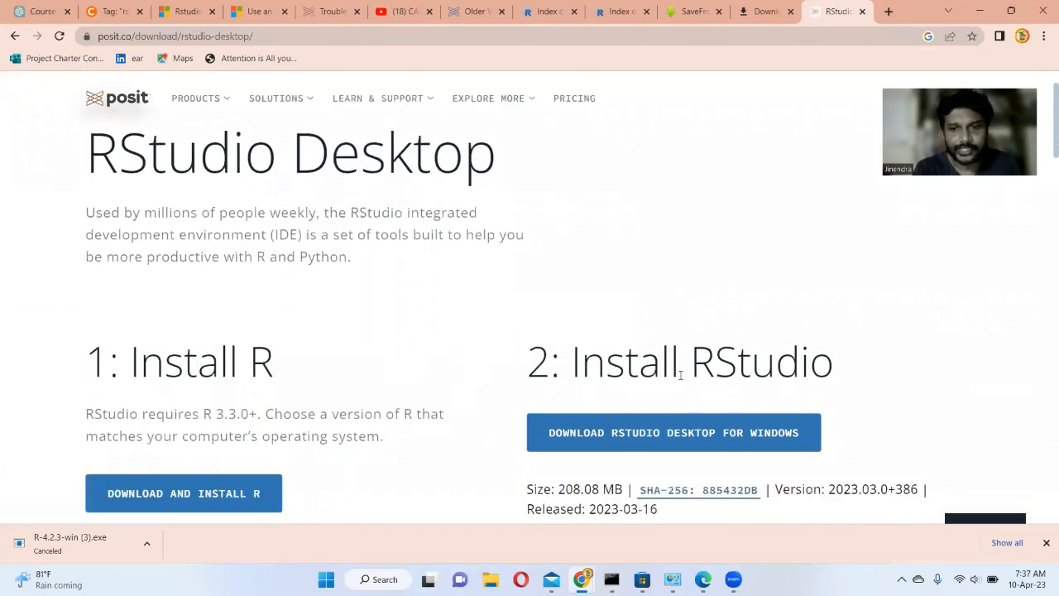
pyautogui.scroll(-1, 657, 404)
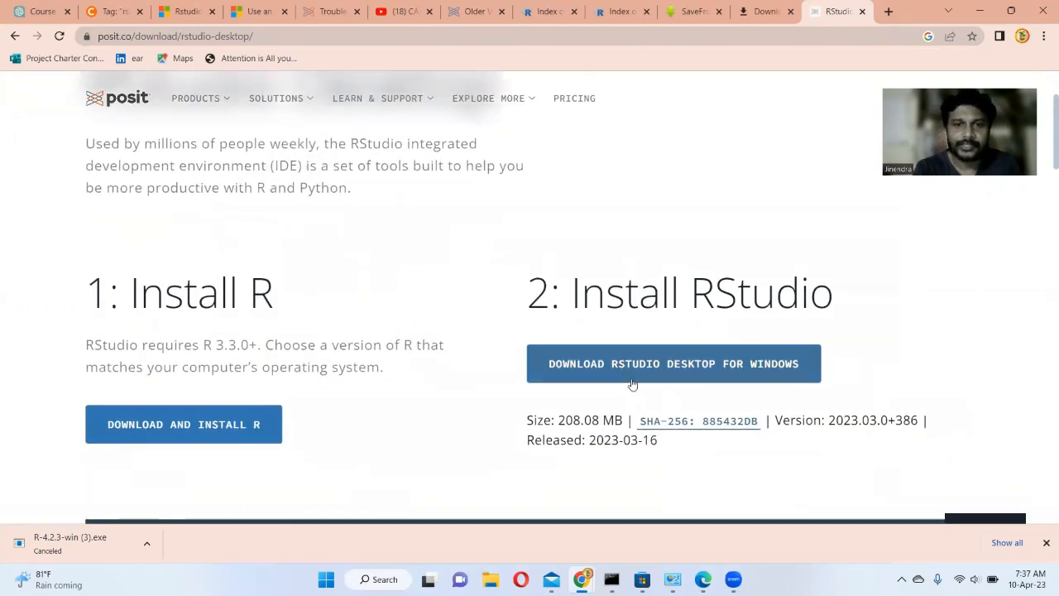
pyautogui.click(635, 376)
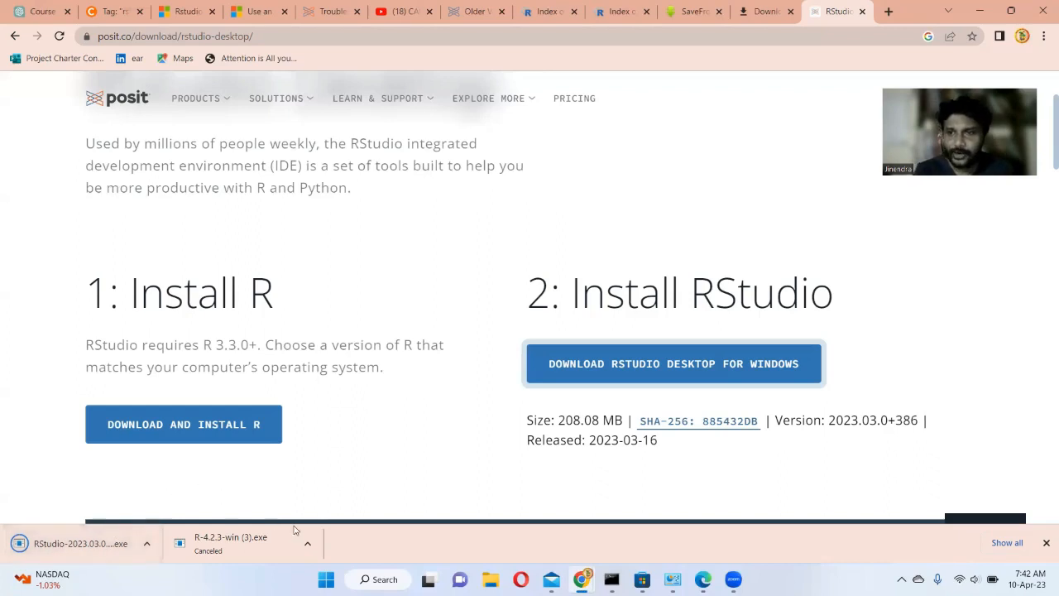
# Step: Run the downloaded RStudio installer and complete the setup with the destination folder C:\Program Files\RStudio
pyautogui.click(124, 546)
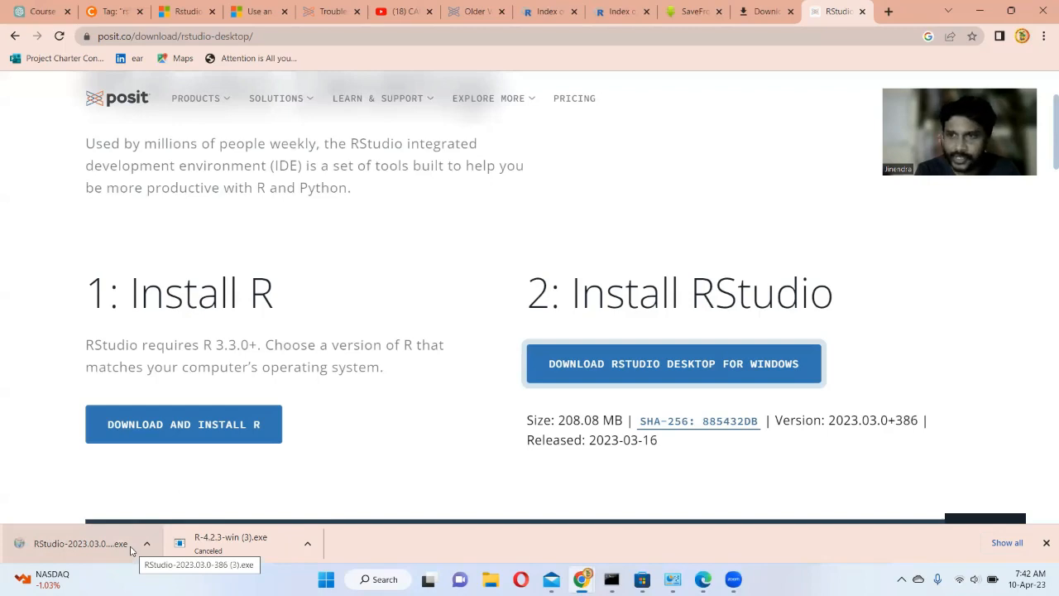
pyautogui.click(130, 550)
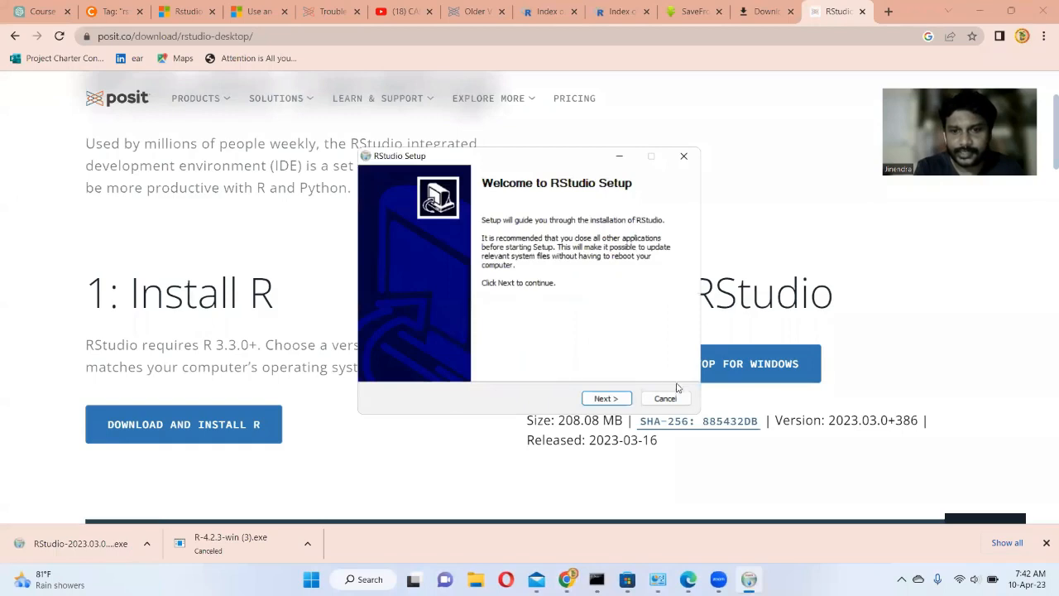
pyautogui.click(615, 402)
pyautogui.click(614, 401)
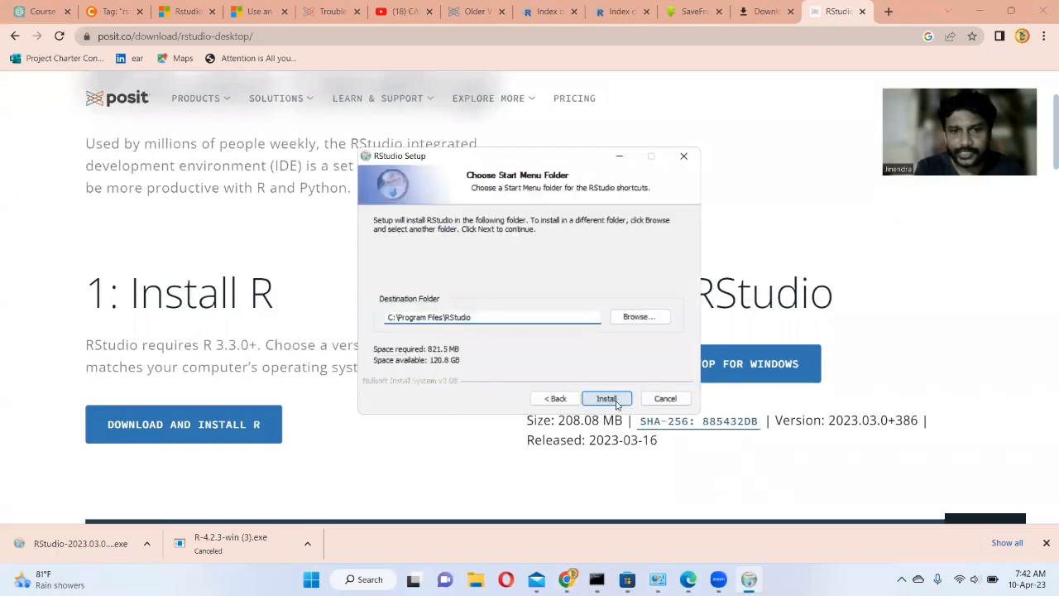
pyautogui.click(606, 398)
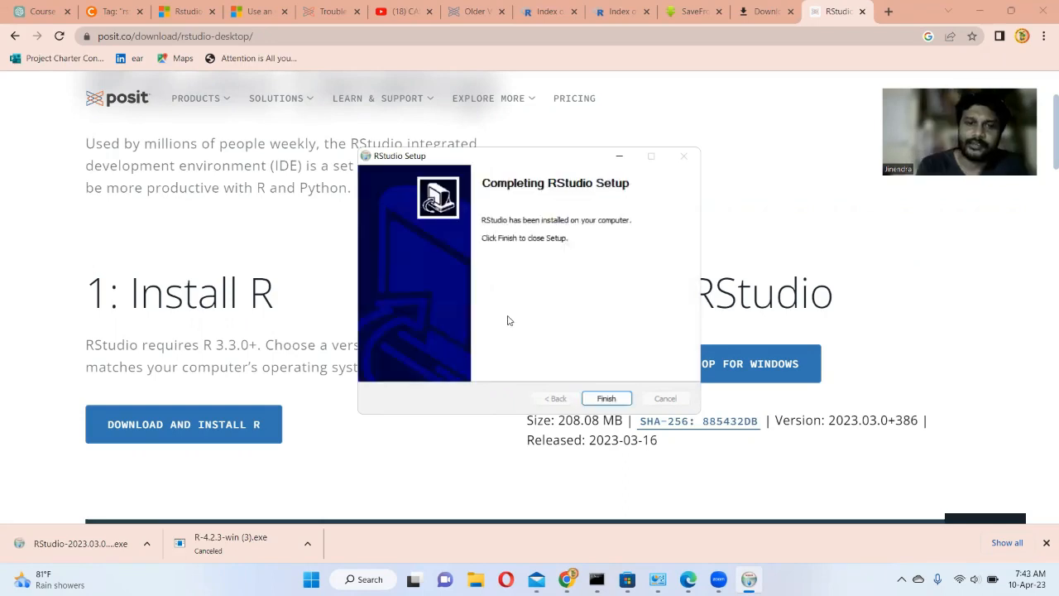
pyautogui.click(592, 400)
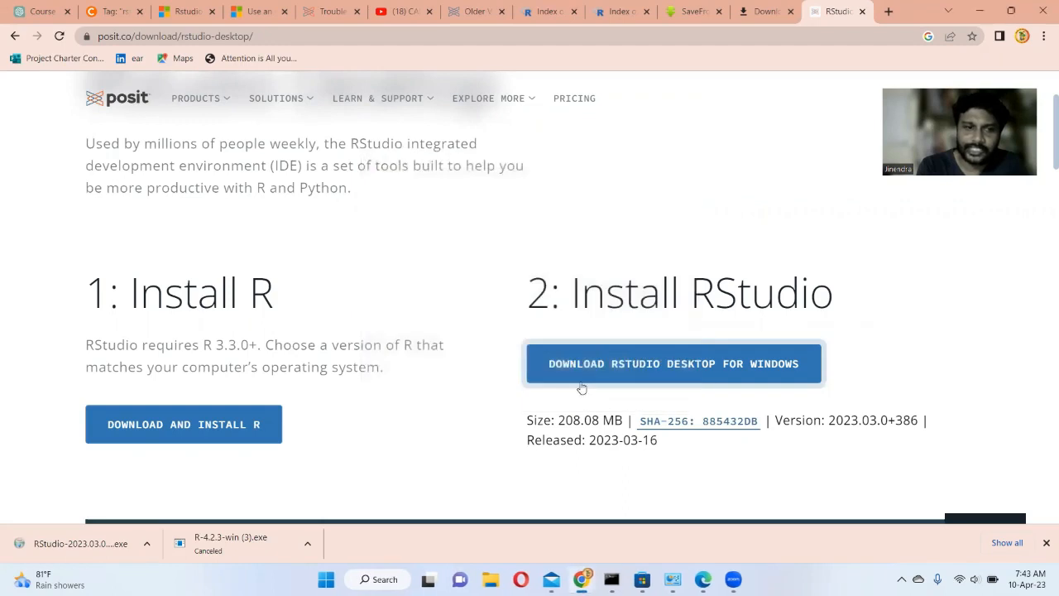
# Step: Go from the Install R section to CRAN and download the base R-4.2.3 installer for Windows
pyautogui.click(271, 394)
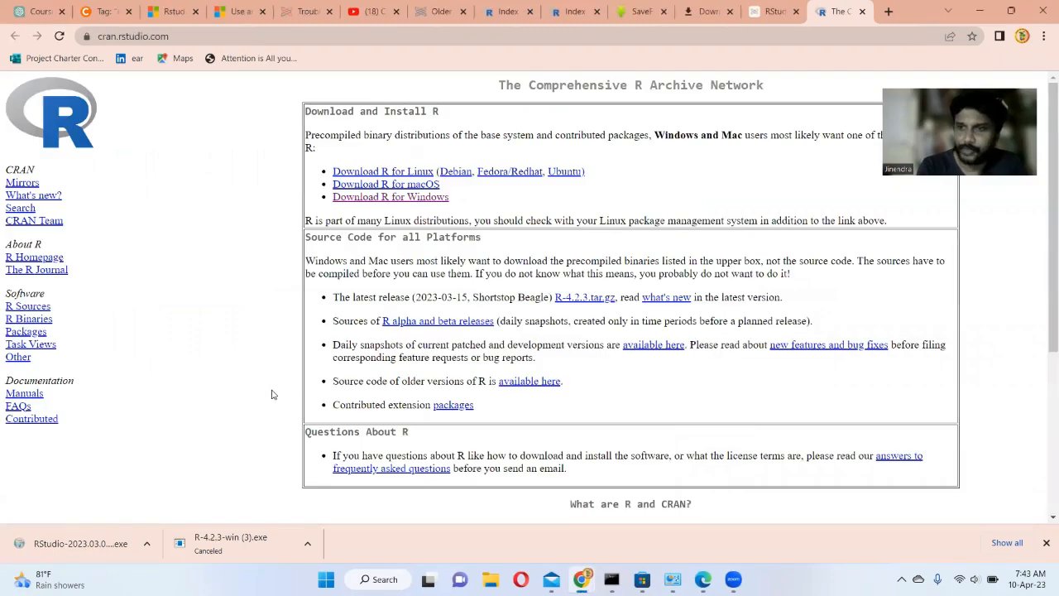
pyautogui.click(394, 199)
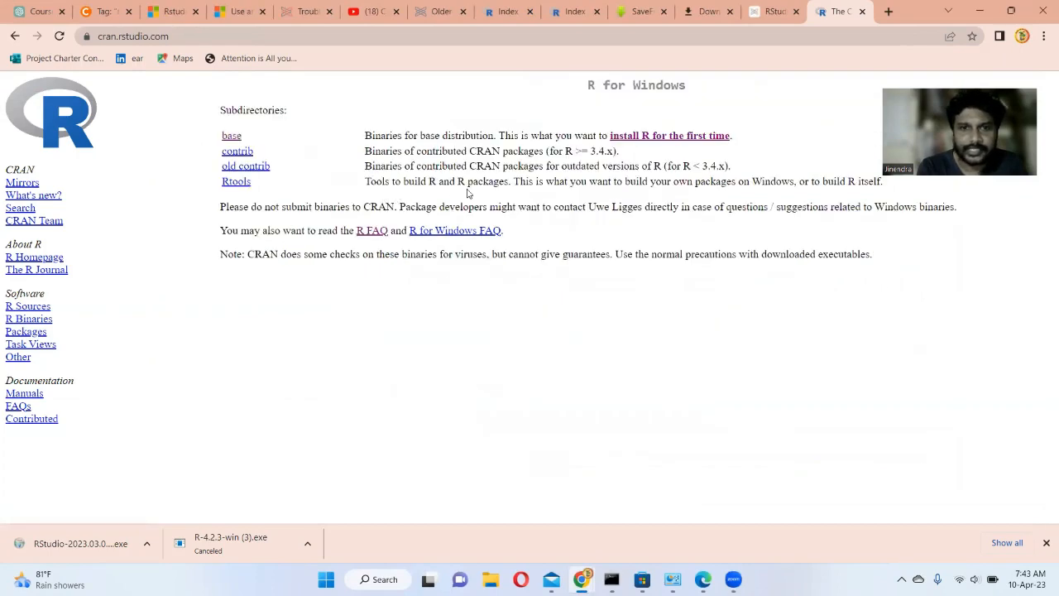
pyautogui.click(234, 137)
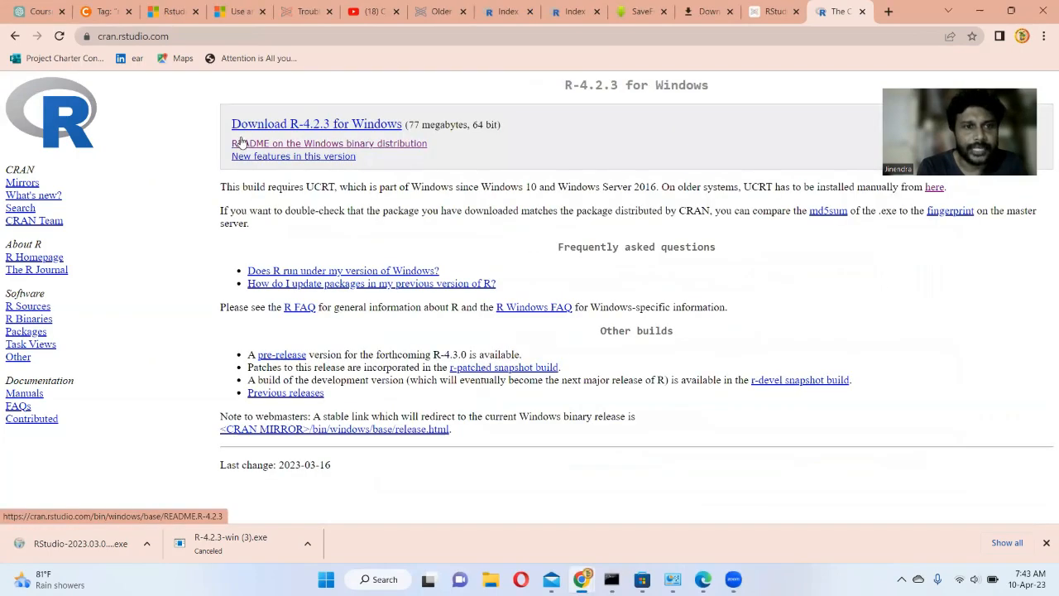
pyautogui.click(295, 123)
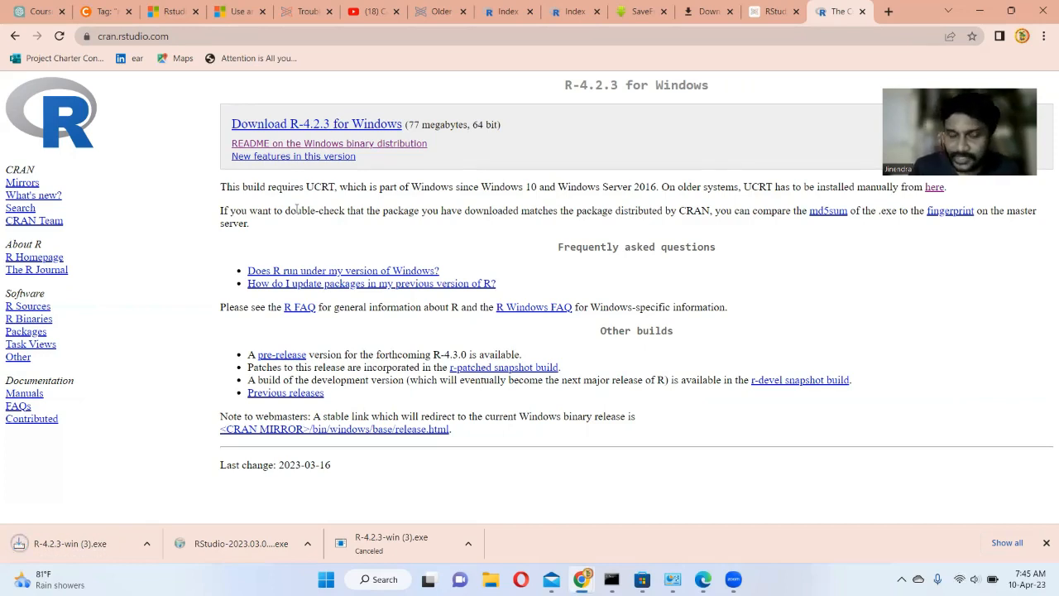
# Step: Start the R 4.2.3 installer in English, accept the licence information and install into the existing folder C:\Program Files\R\R-4.2.3
pyautogui.click(61, 544)
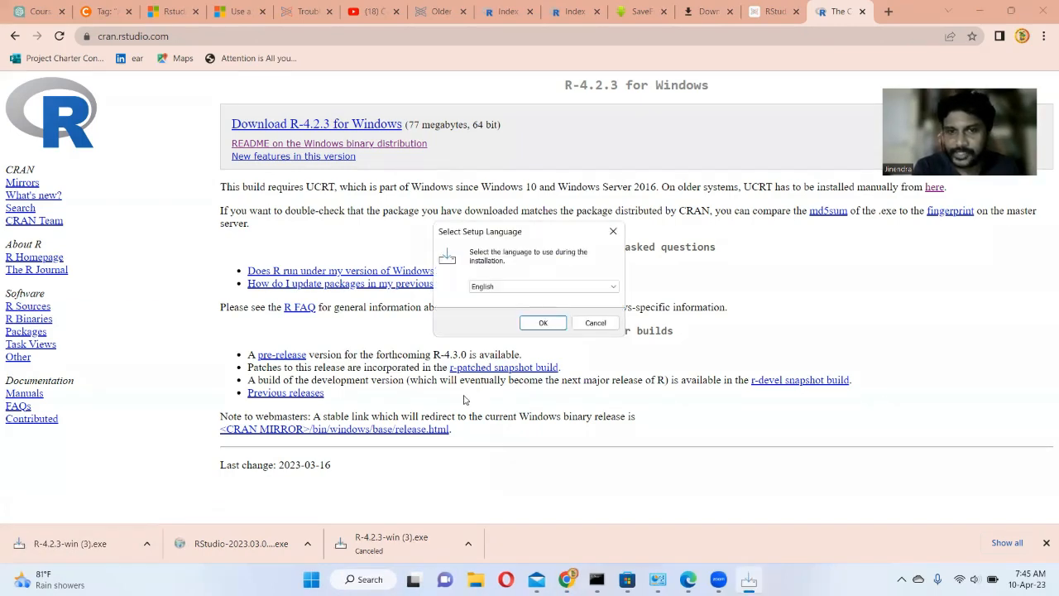
pyautogui.click(546, 323)
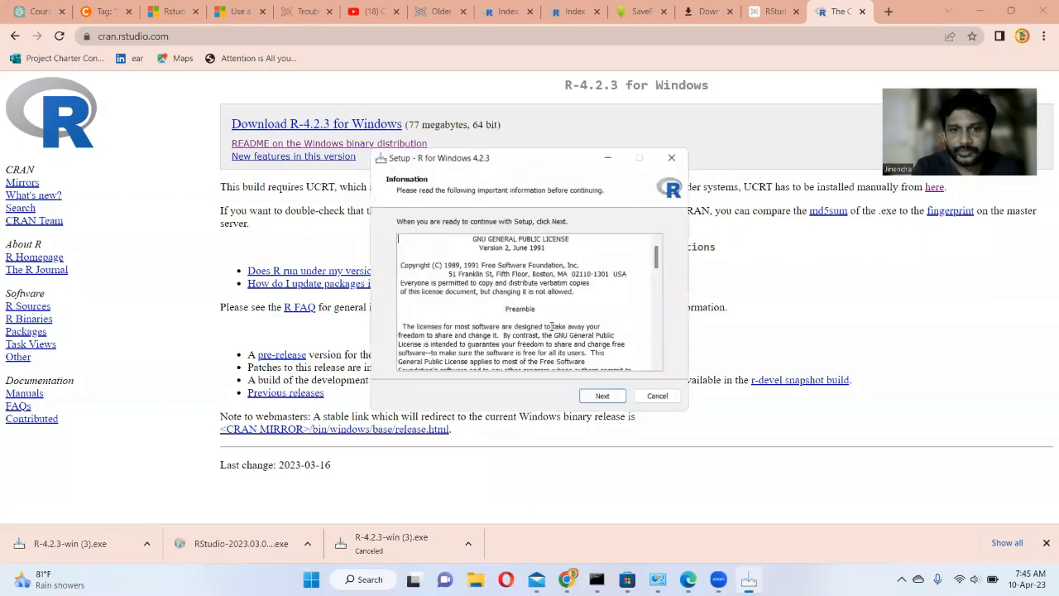
pyautogui.click(581, 398)
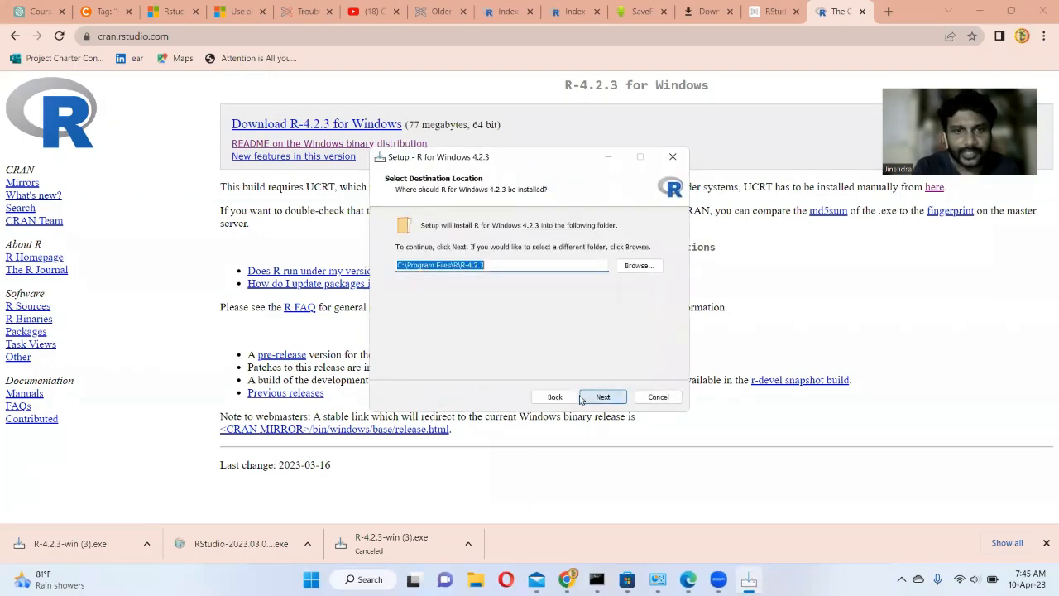
pyautogui.click(590, 399)
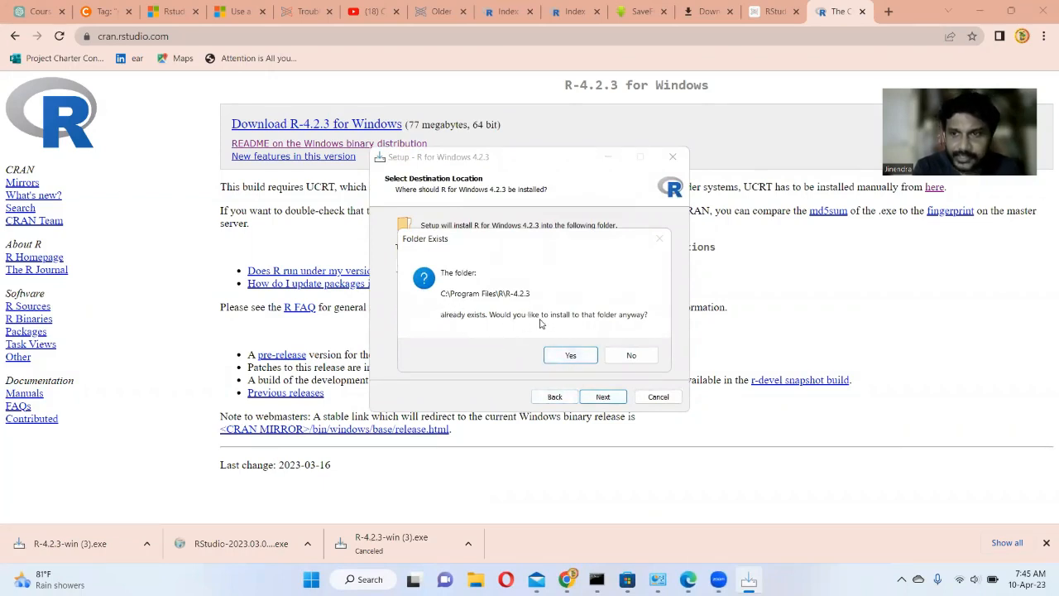
pyautogui.click(566, 356)
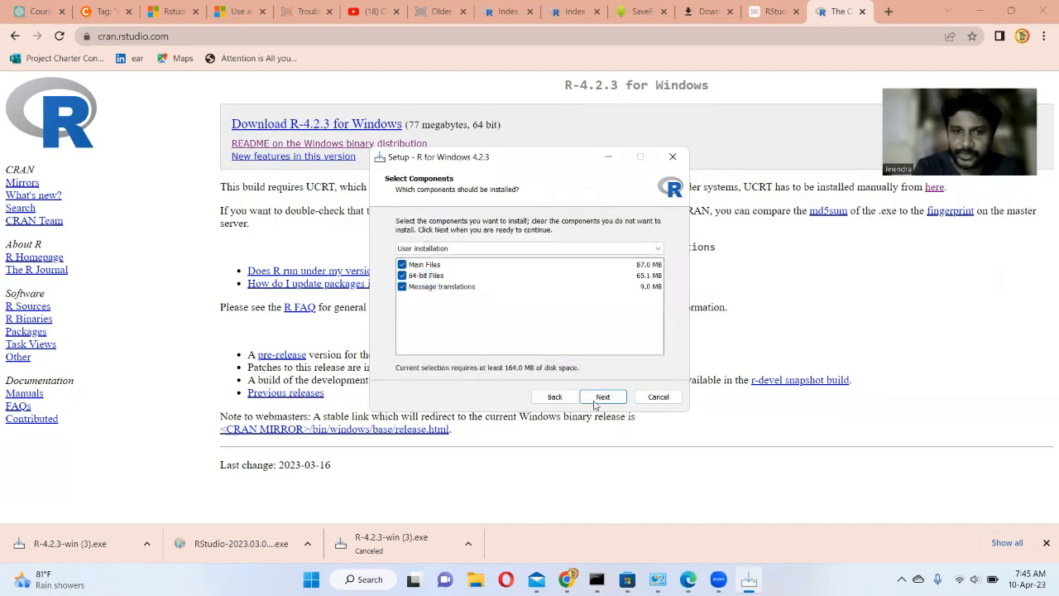
# Step: Complete the R 4.2.3 setup with all components, default startup options and the preselected additional tasks
pyautogui.click(599, 400)
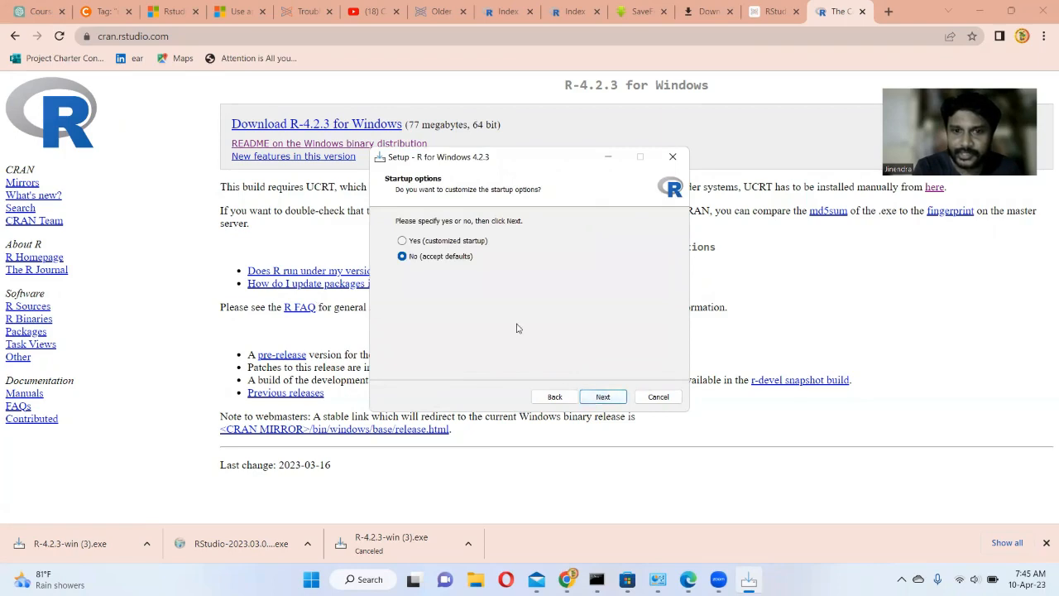
pyautogui.click(598, 400)
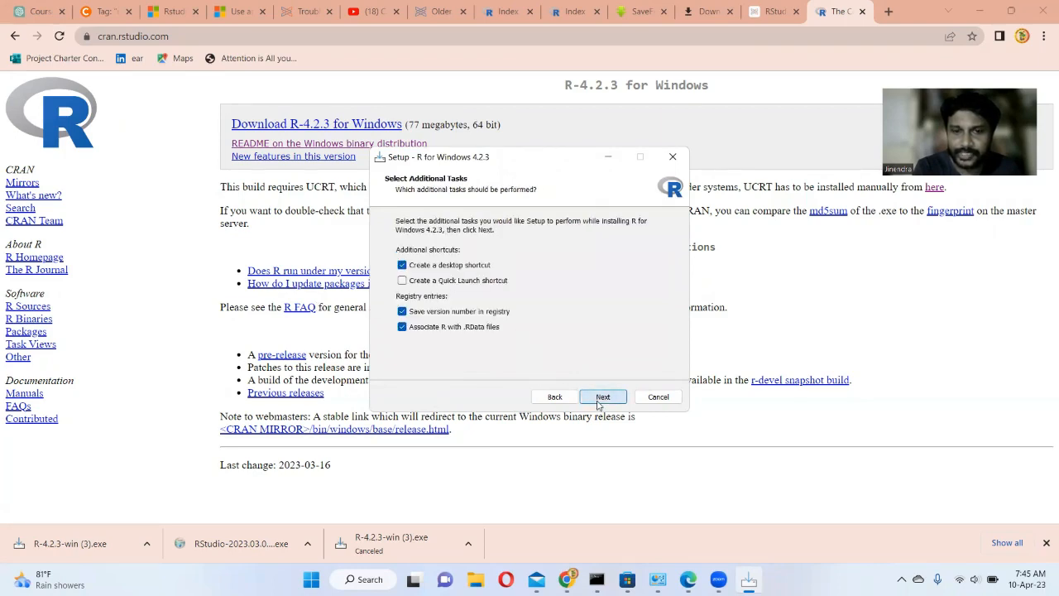
pyautogui.click(601, 400)
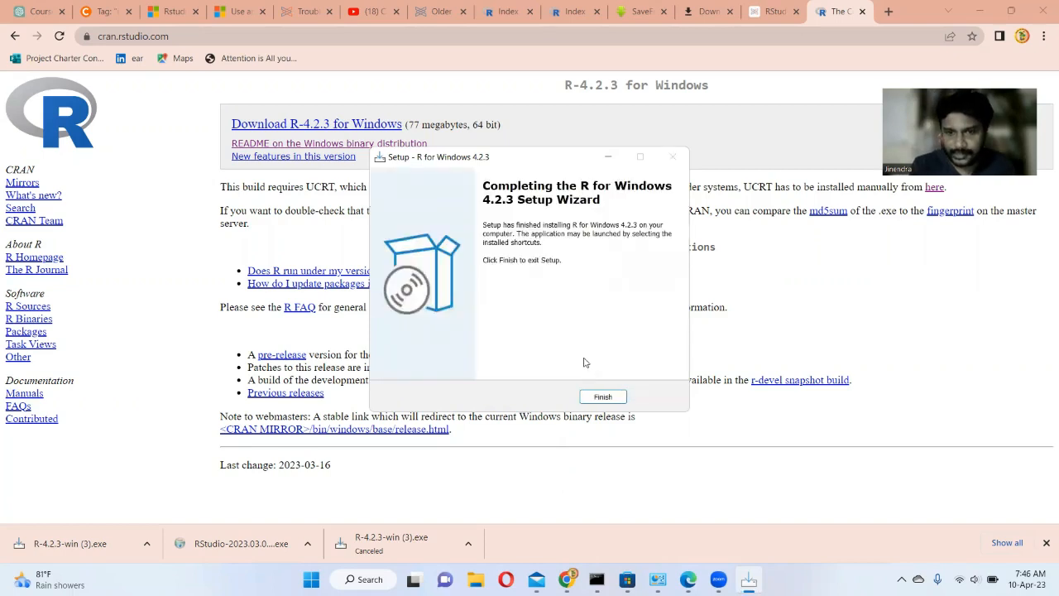
pyautogui.click(588, 399)
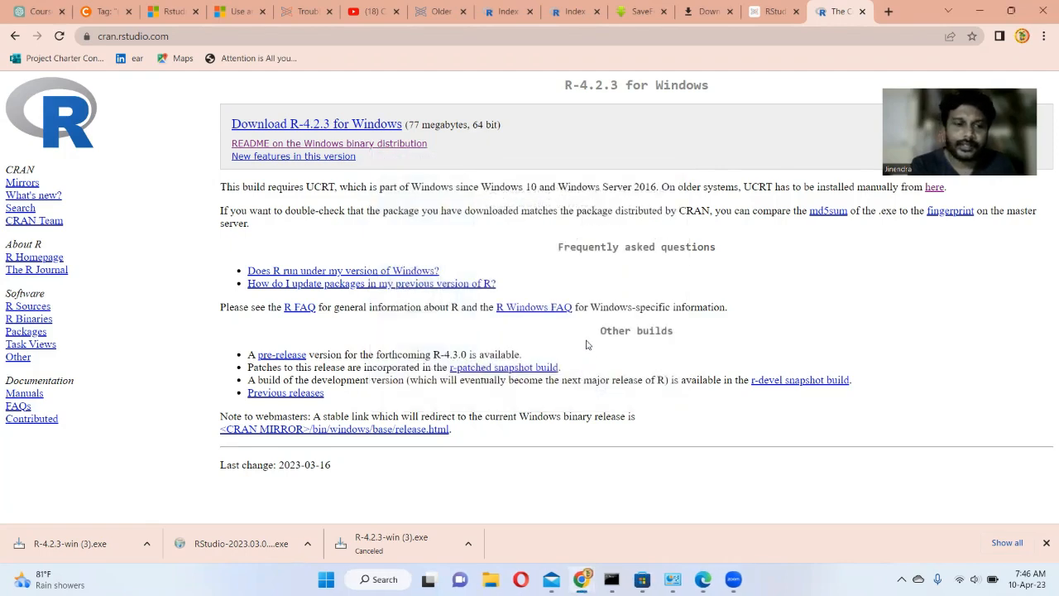
# Step: Launch the newly installed RStudio and move its Choose R Installation dialog out of the way
pyautogui.click(326, 578)
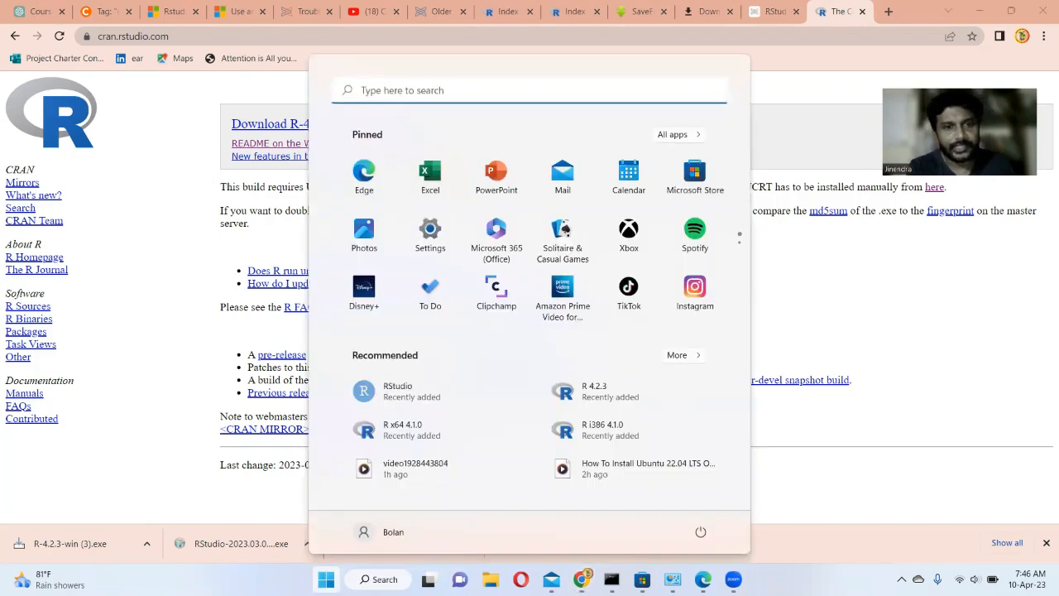
pyautogui.click(405, 391)
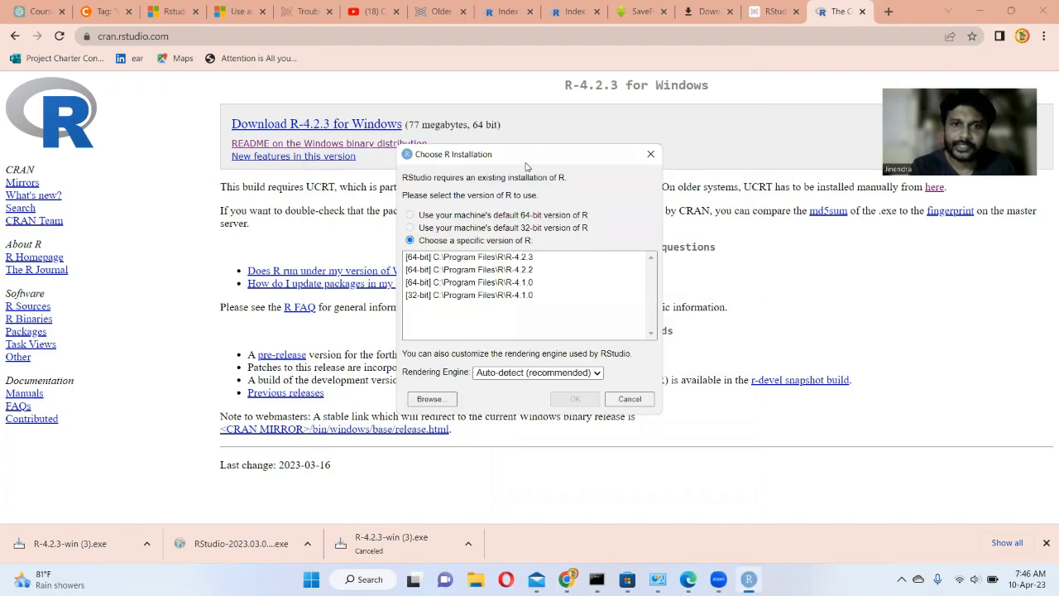
pyautogui.moveTo(523, 154); pyautogui.dragTo(436, 88)
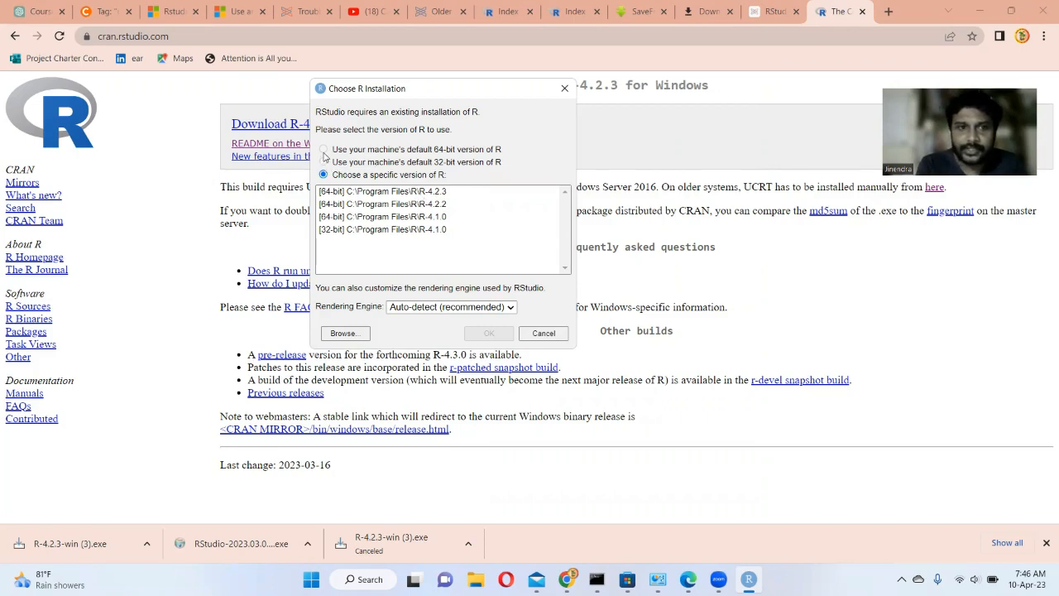
# Step: Go through the listed R versions and try to start RStudio with the 64-bit R-4.2.3 installation
pyautogui.click(351, 193)
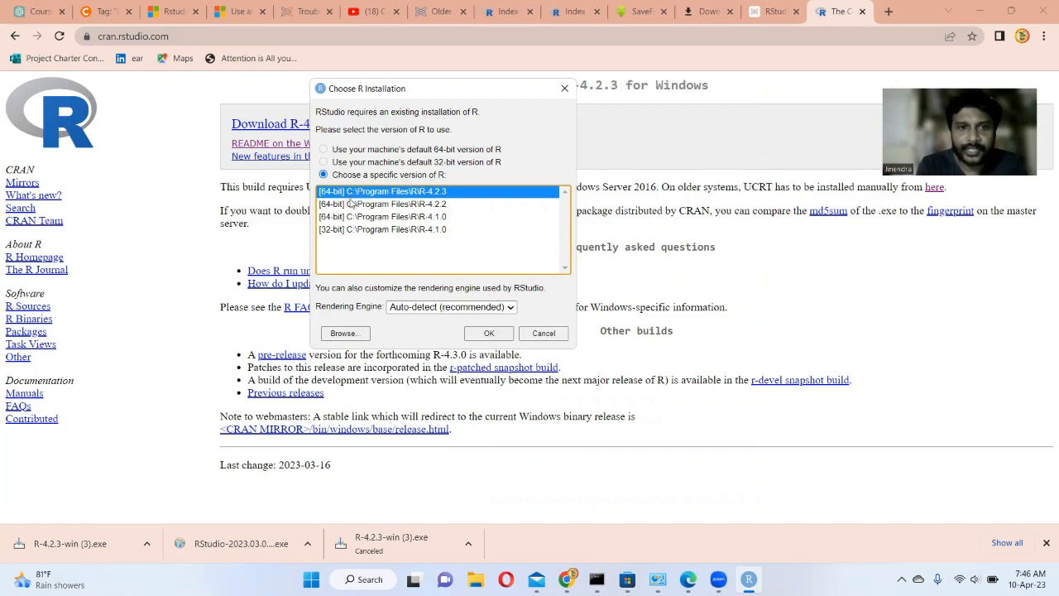
pyautogui.click(352, 205)
pyautogui.click(354, 217)
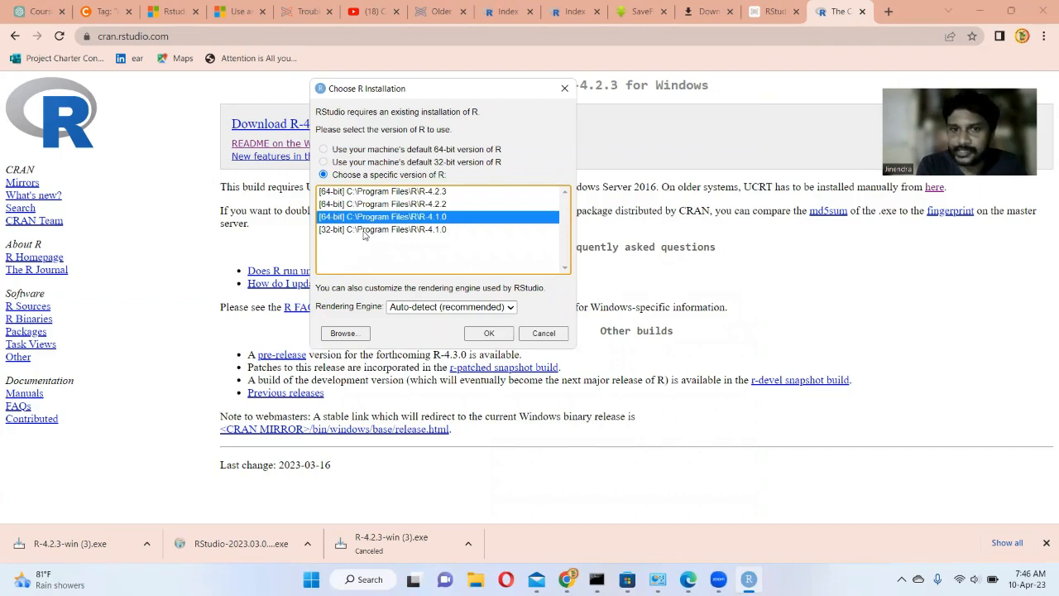
pyautogui.click(363, 230)
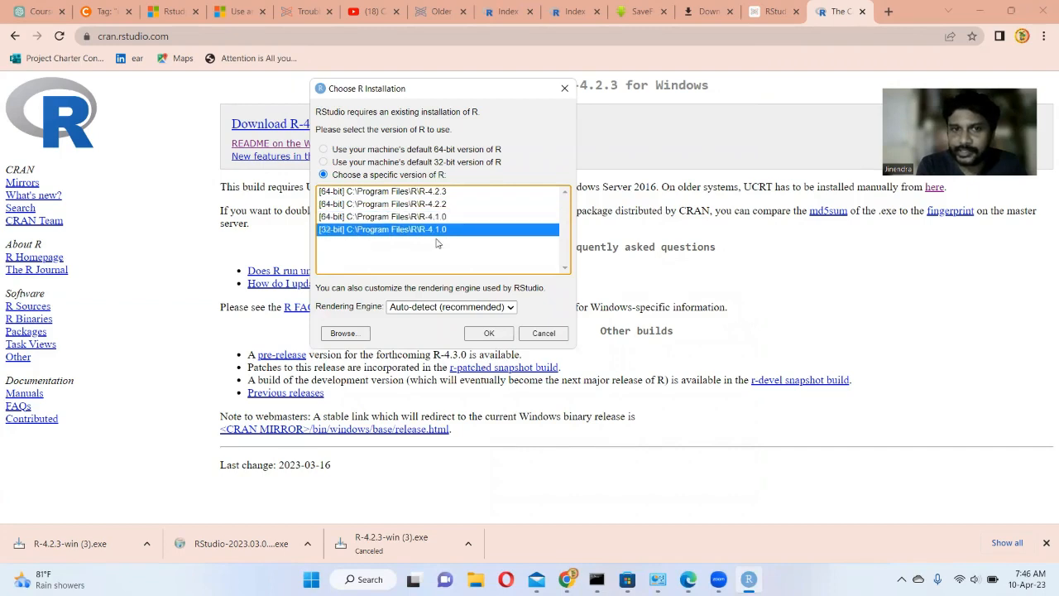
pyautogui.click(419, 192)
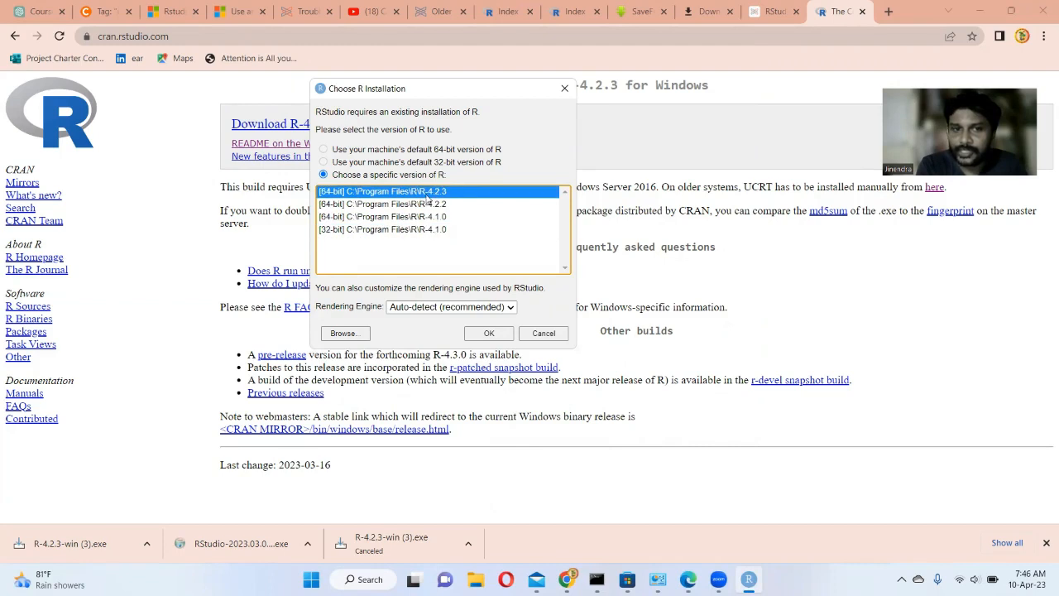
pyautogui.click(489, 332)
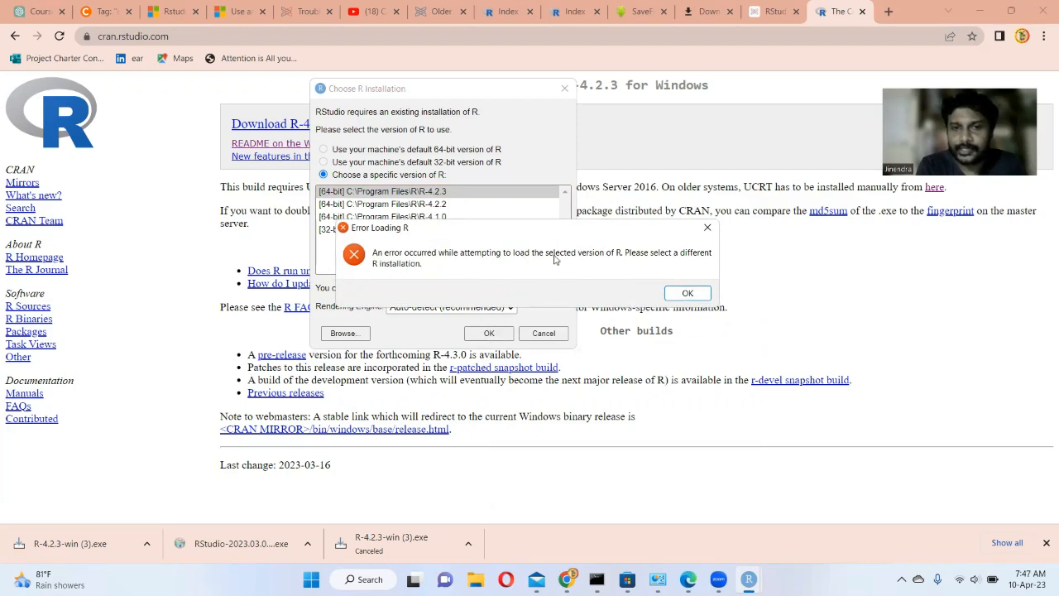
pyautogui.click(688, 295)
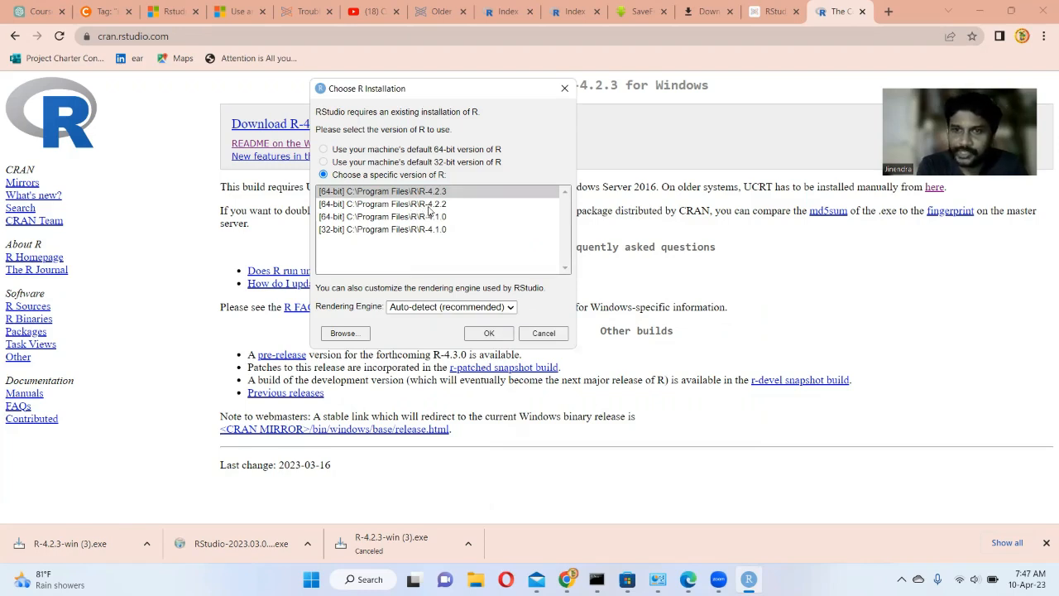
# Step: Try to start RStudio with the 64-bit R-4.2.2, the 64-bit R-4.1.0 and the 32-bit R-4.1.0 installations in turn
pyautogui.click(429, 205)
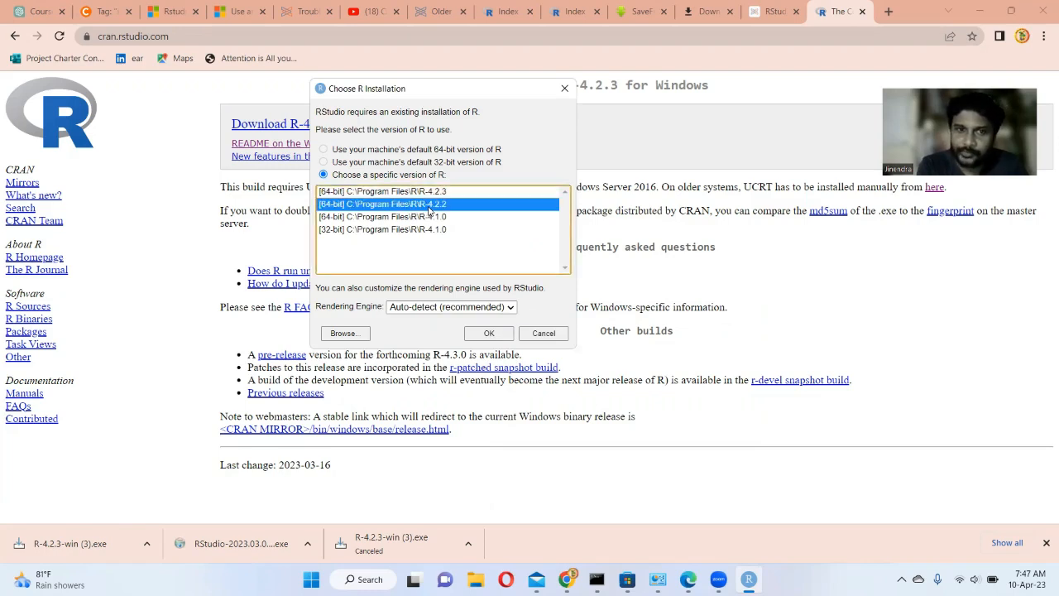
pyautogui.click(489, 332)
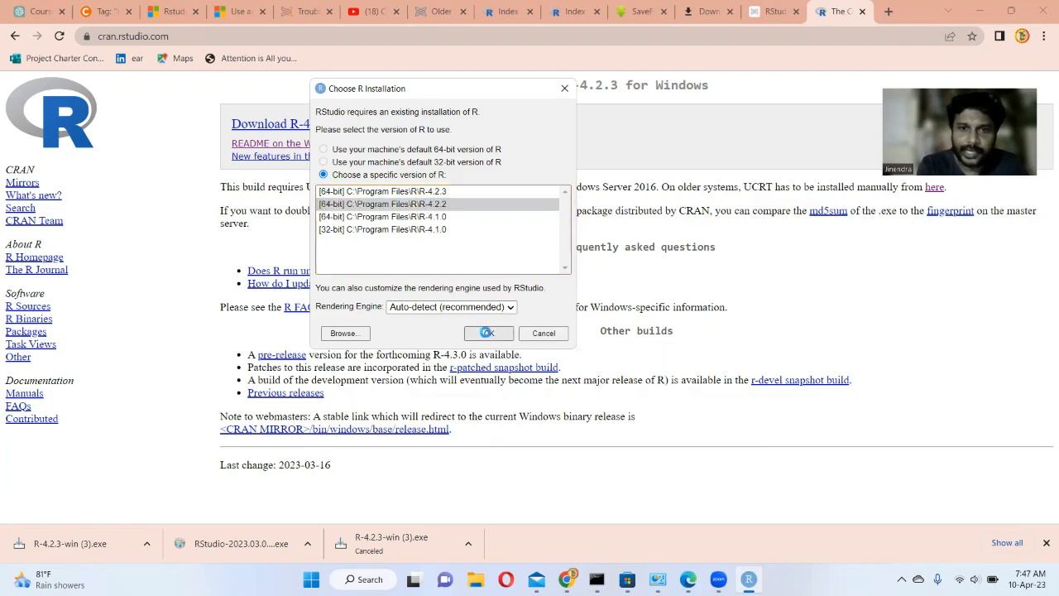
pyautogui.click(688, 293)
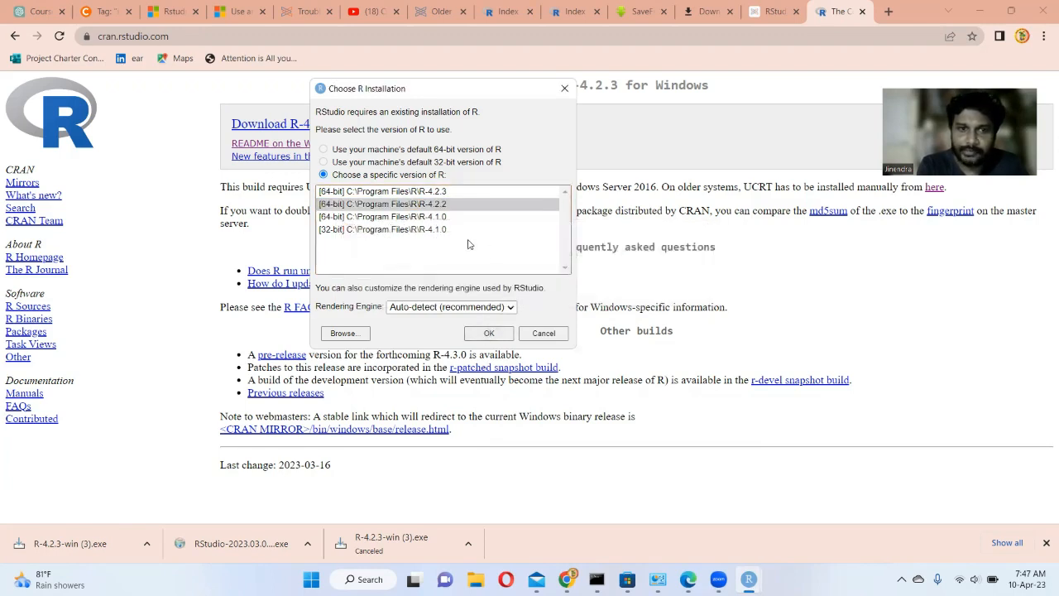
pyautogui.click(421, 217)
pyautogui.click(489, 333)
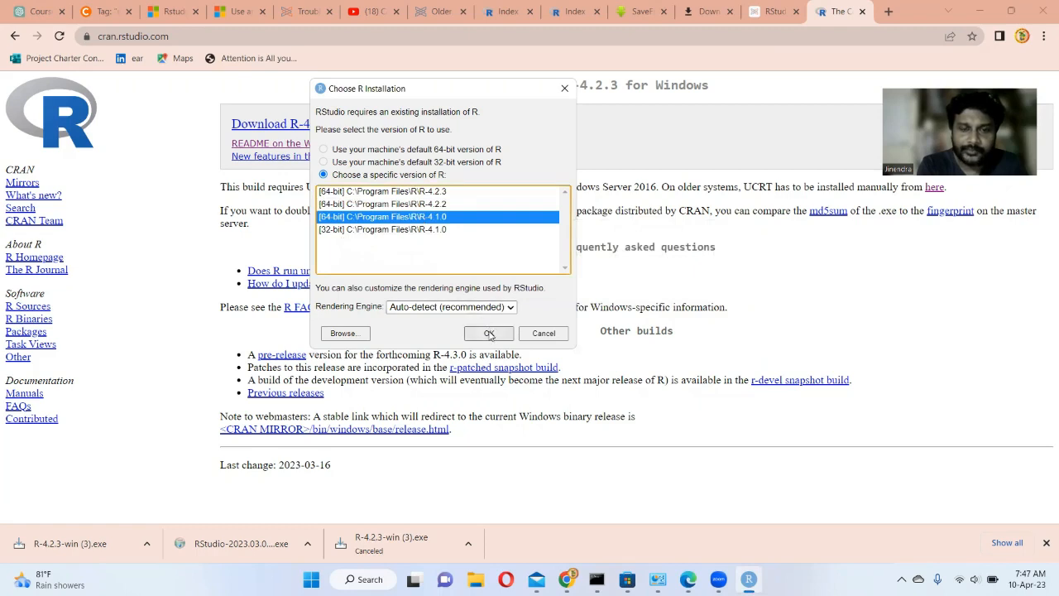
pyautogui.click(677, 297)
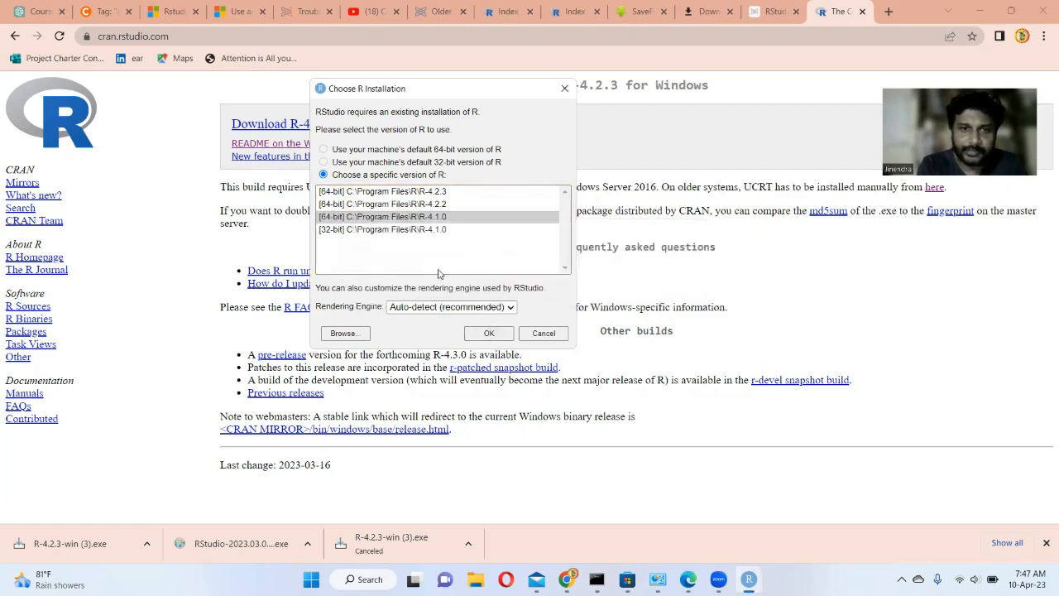
pyautogui.click(404, 233)
pyautogui.click(489, 332)
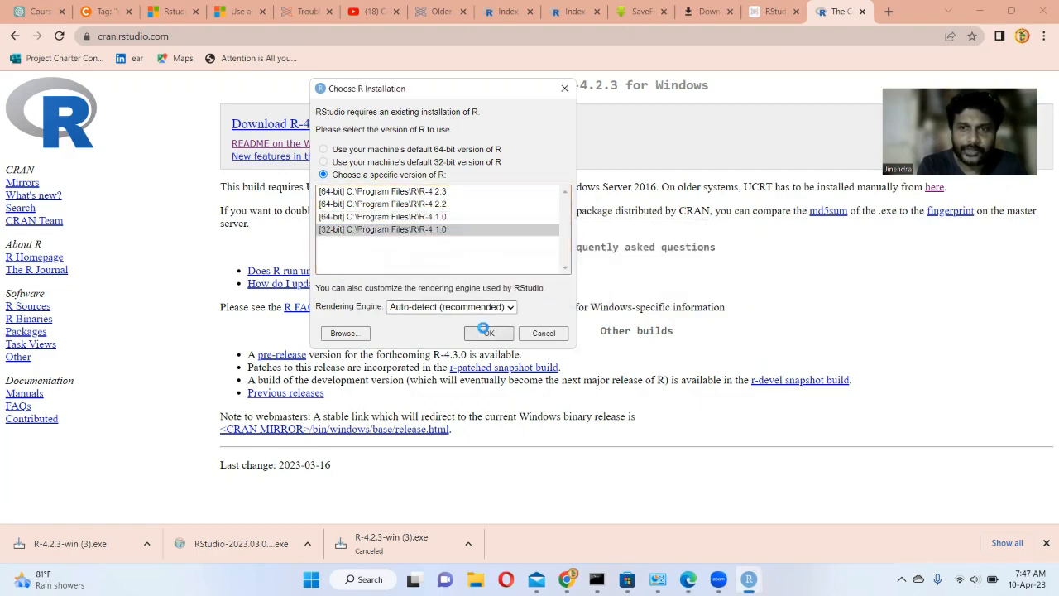
pyautogui.click(677, 295)
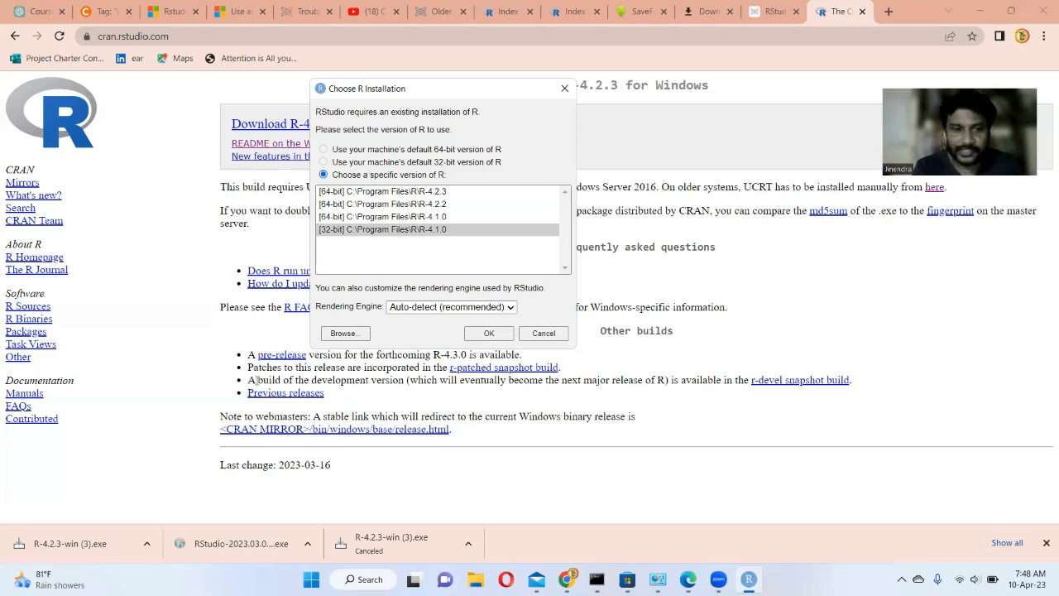
# Step: Open the Windows list of installed programs through RStudio's uninstall option and filter it again by "r"
pyautogui.press('super')
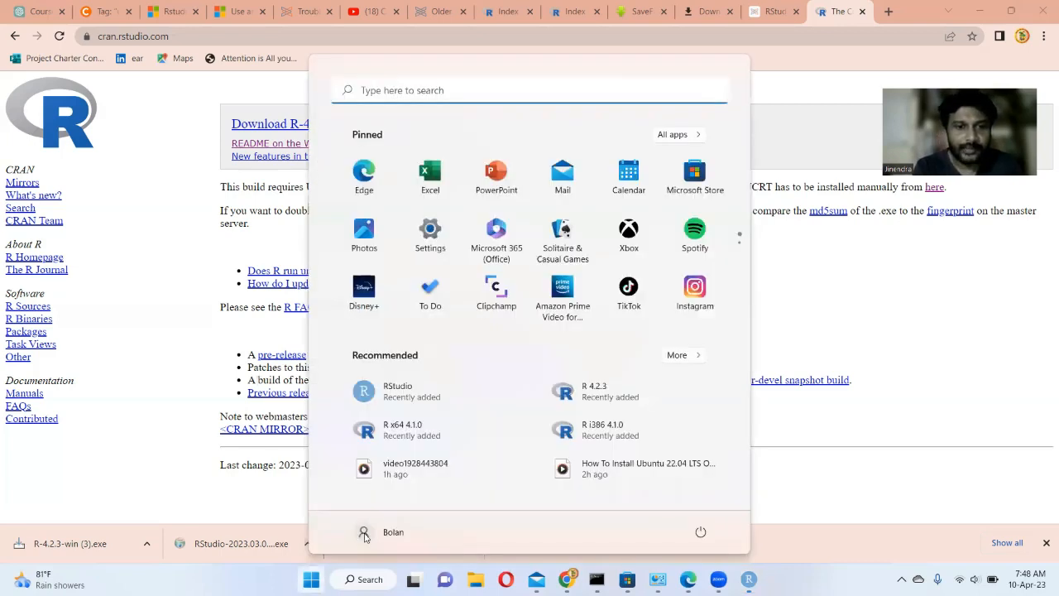
pyautogui.rightClick(418, 397)
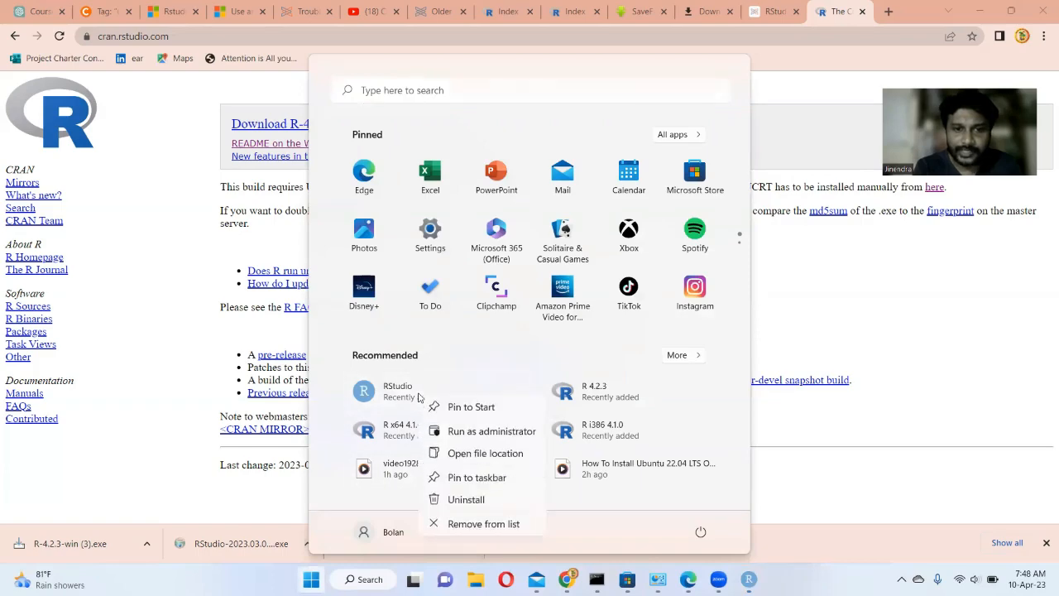
pyautogui.click(452, 501)
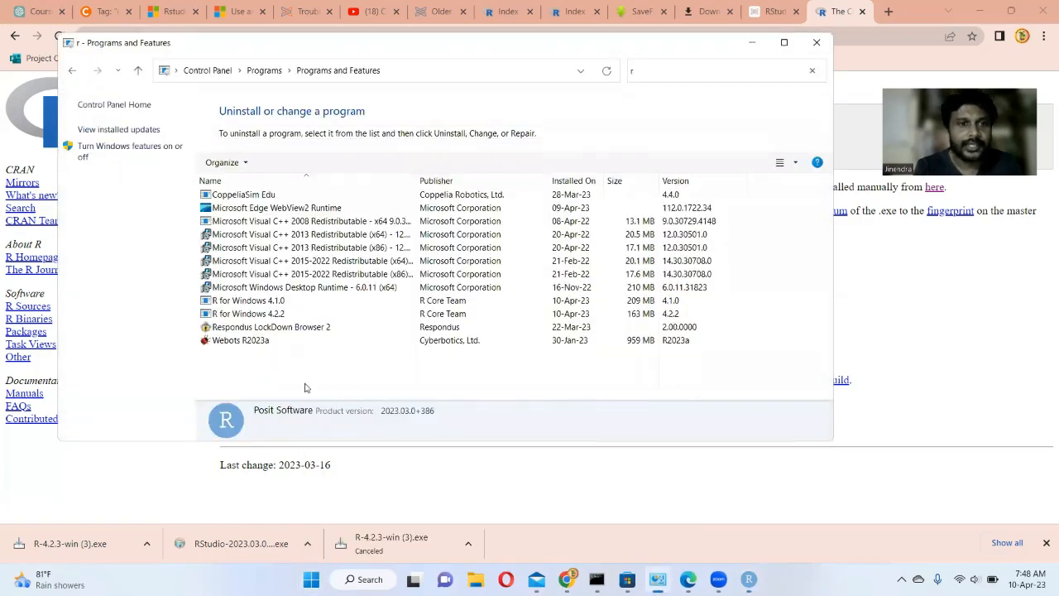
pyautogui.click(658, 71)
pyautogui.press('BackSpace')
pyautogui.write('r')
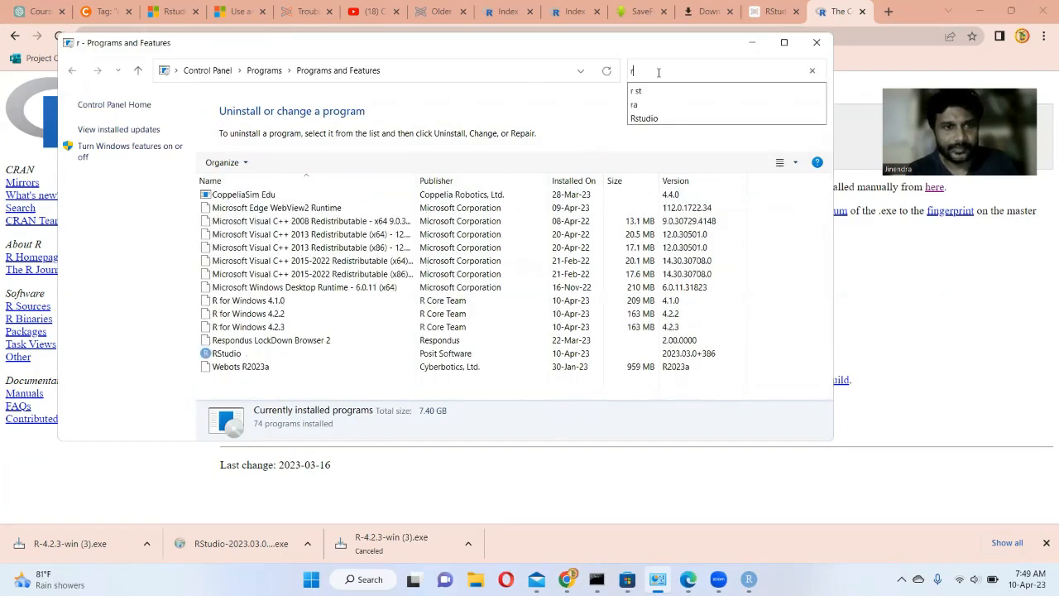
# Step: Uninstall RStudio 2023.03.0+386 from C:\Program Files\RStudio, close the uninstaller and minimize the Programs and Features window
pyautogui.rightClick(242, 358)
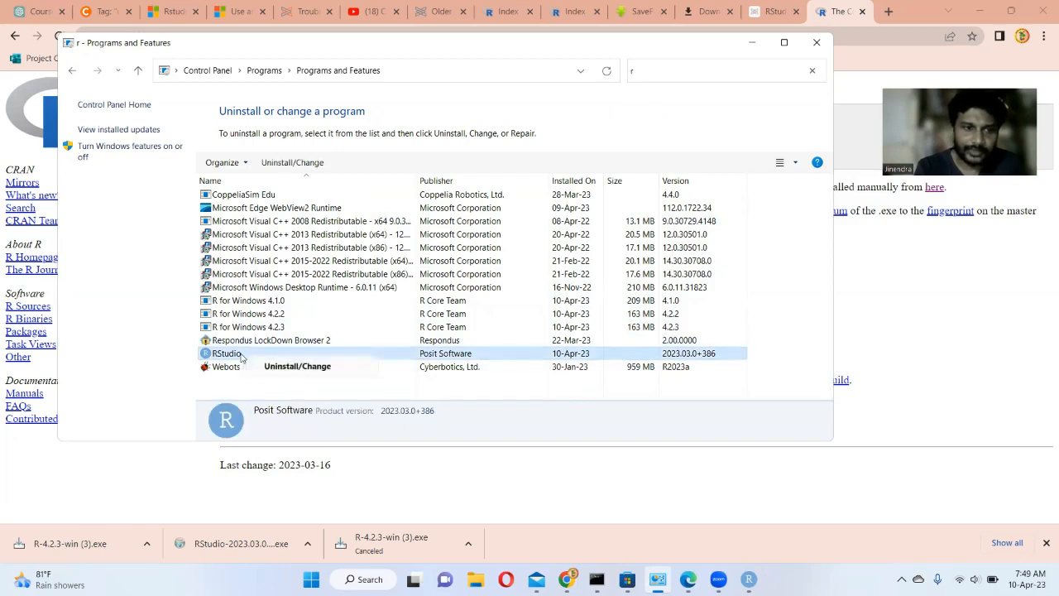
pyautogui.click(270, 365)
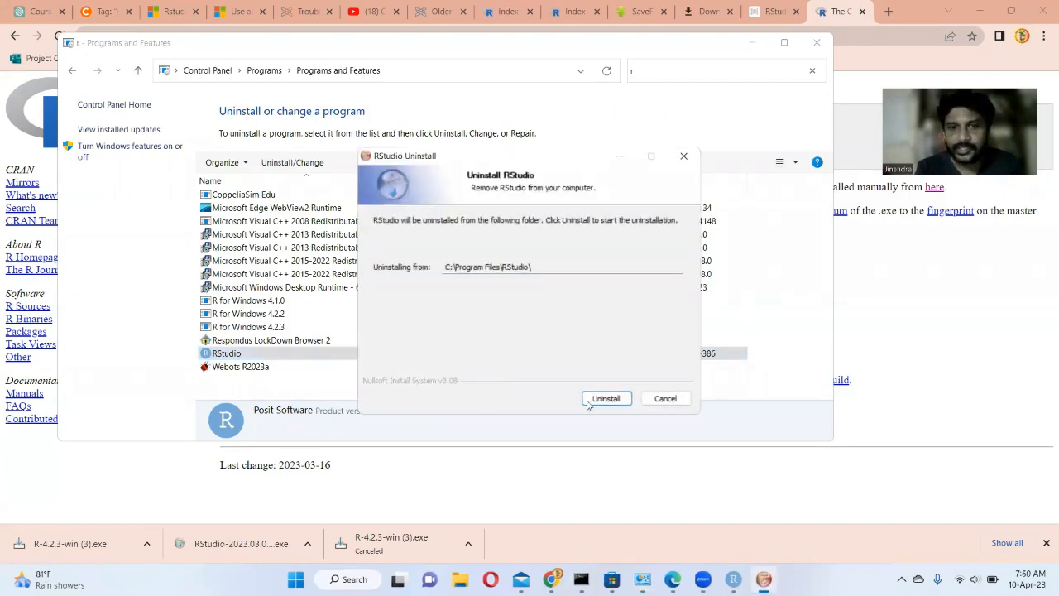
pyautogui.click(589, 400)
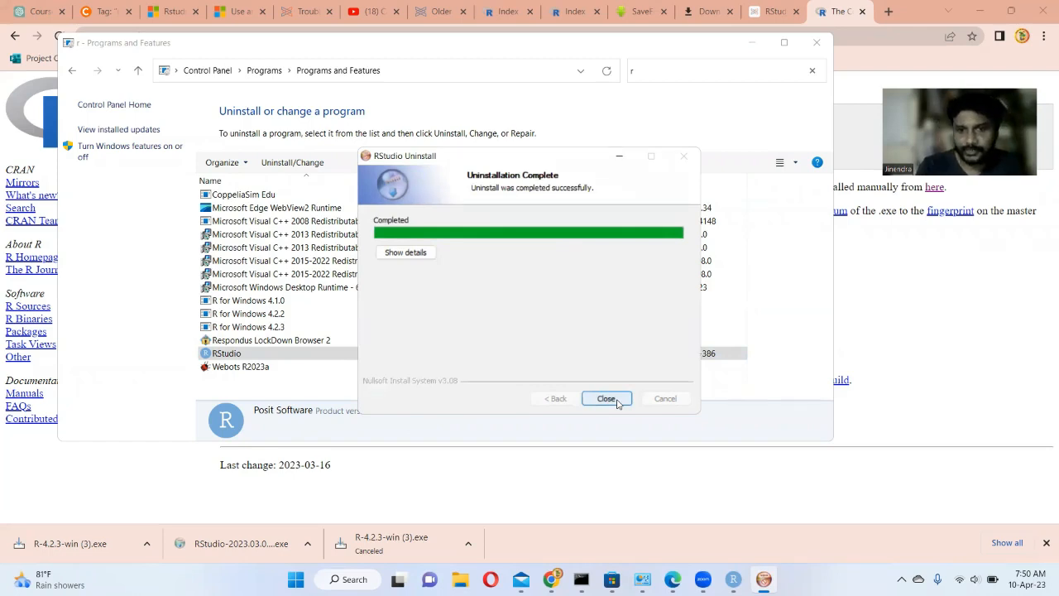
pyautogui.click(606, 398)
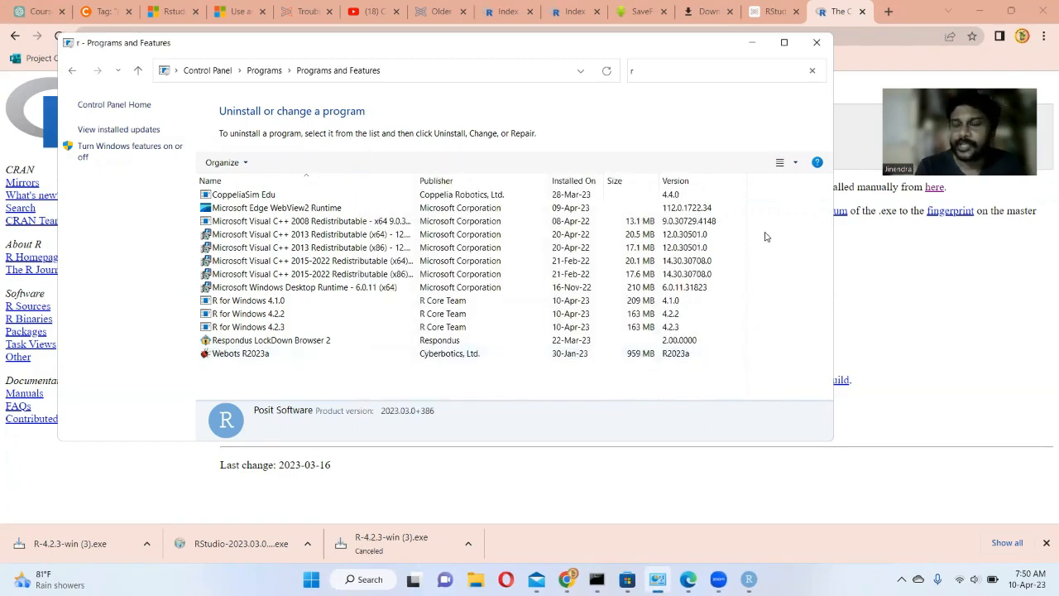
pyautogui.click(754, 47)
# Step: Find the RStudio-1.4.1717.exe entry in the browser's download history and copy its file name
pyautogui.click(766, 13)
pyautogui.click(707, 11)
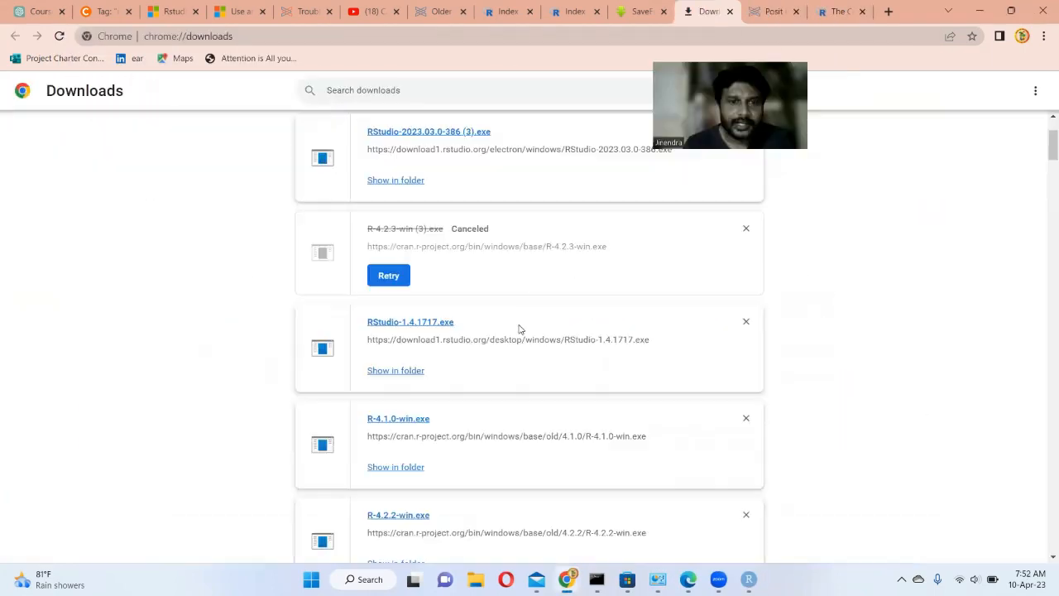
pyautogui.scroll(3, 520, 330)
pyautogui.scroll(-3, 519, 330)
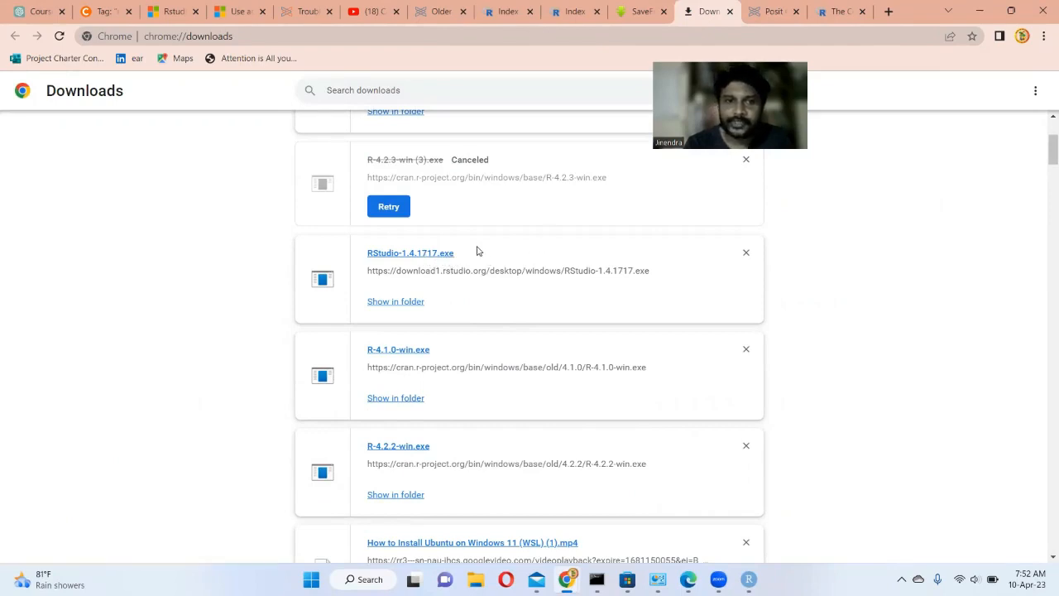
pyautogui.moveTo(452, 249); pyautogui.dragTo(358, 254)
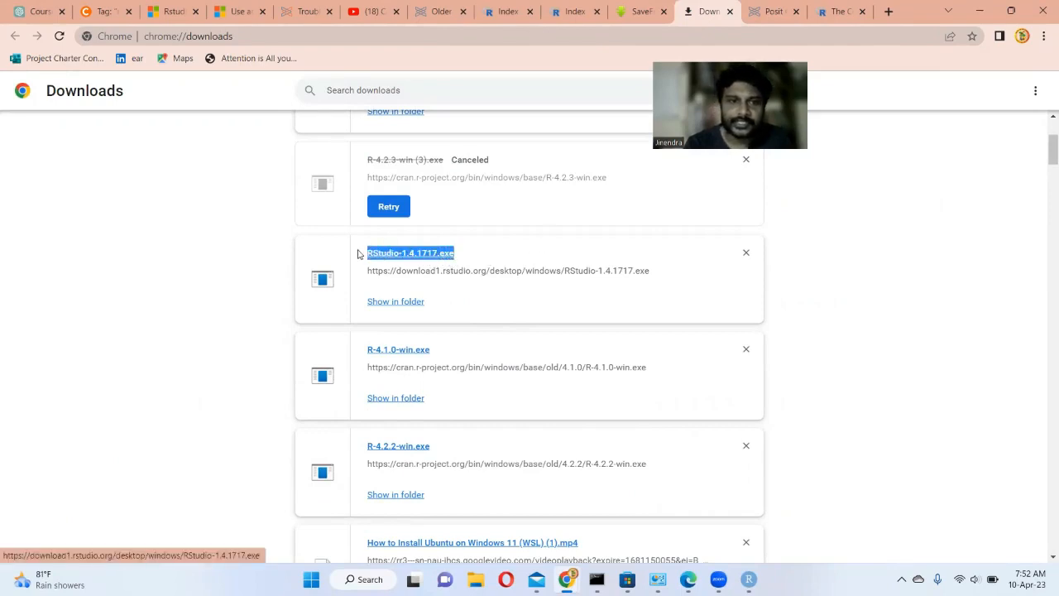
pyautogui.rightClick(406, 253)
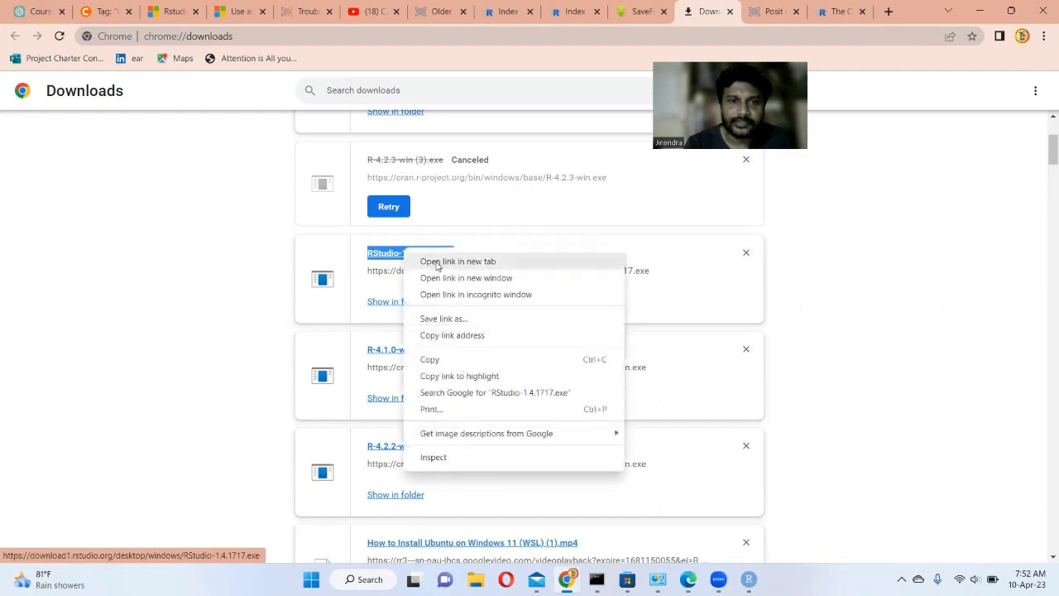
pyautogui.click(423, 360)
# Step: Search the web for RStudio-1.4.1717.exe in a new tab and view the 1.4.1717 daily builds page with its RStudio Desktop installers
pyautogui.click(887, 12)
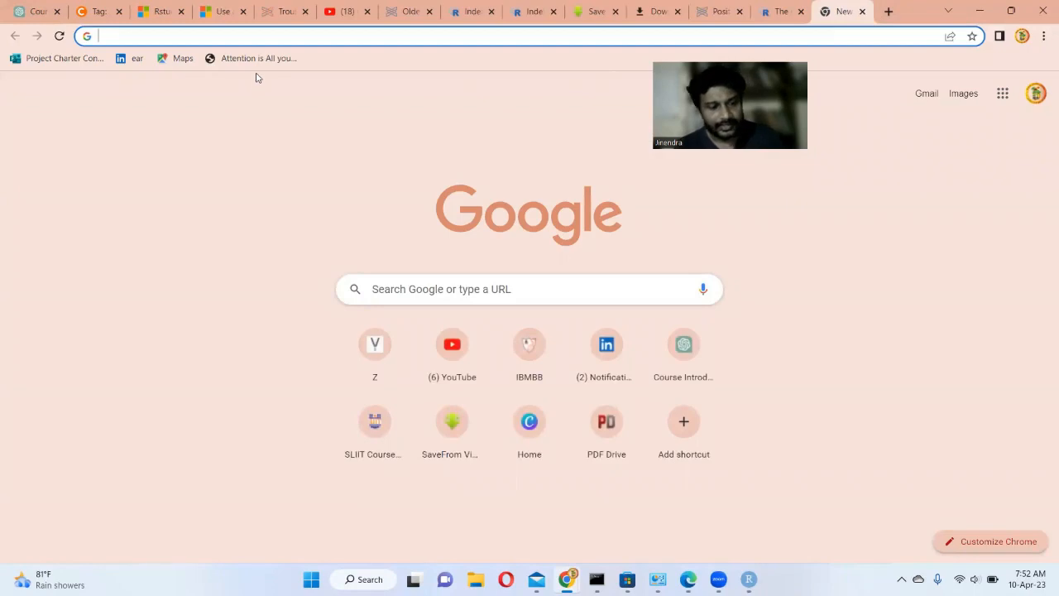
pyautogui.hotkey('ctrl', 'v')
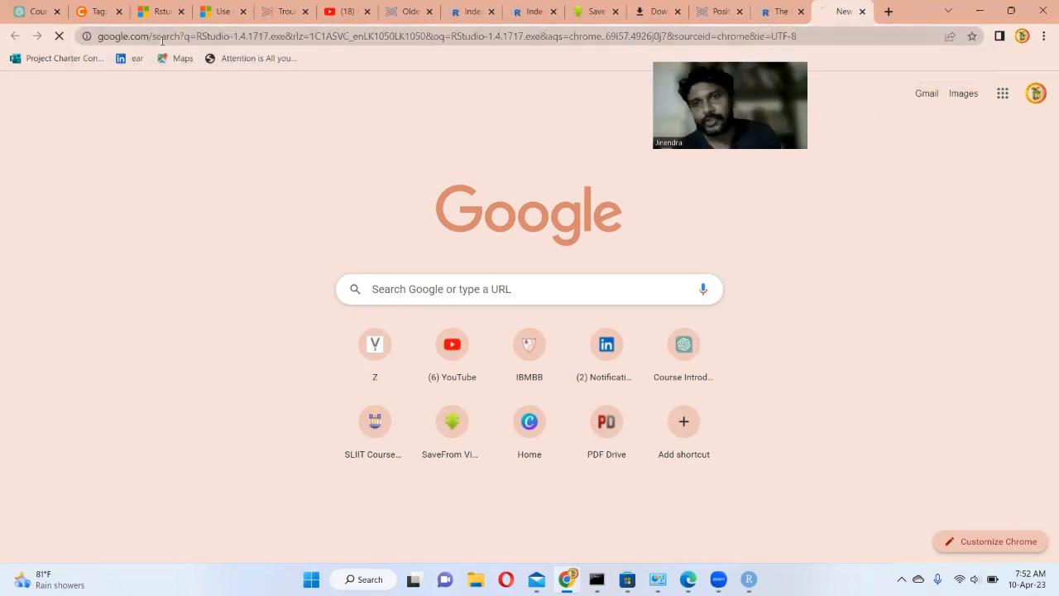
pyautogui.press('Return')
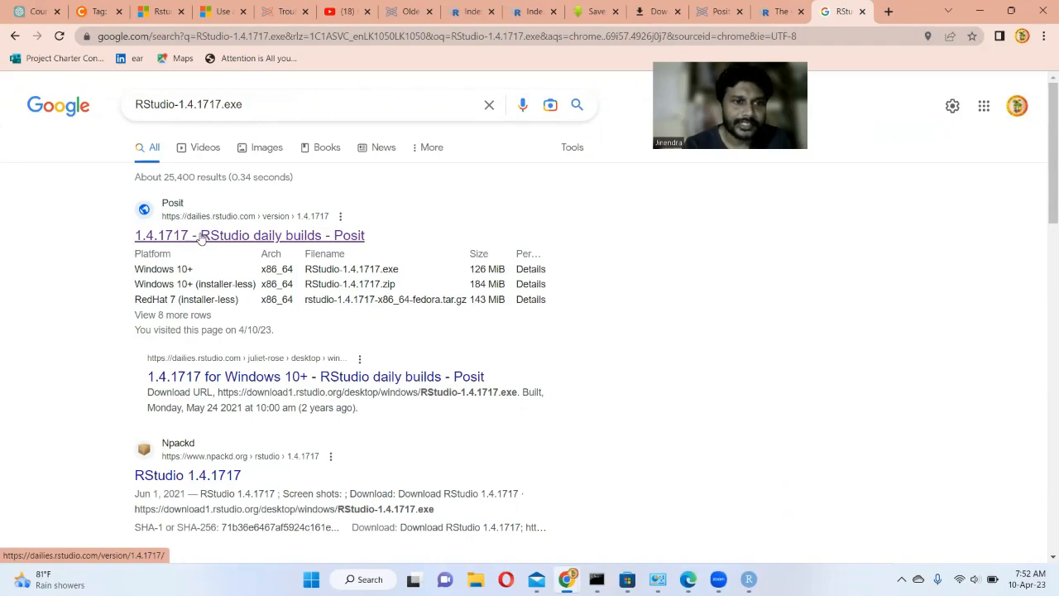
pyautogui.click(217, 238)
pyautogui.scroll(-2, 406, 261)
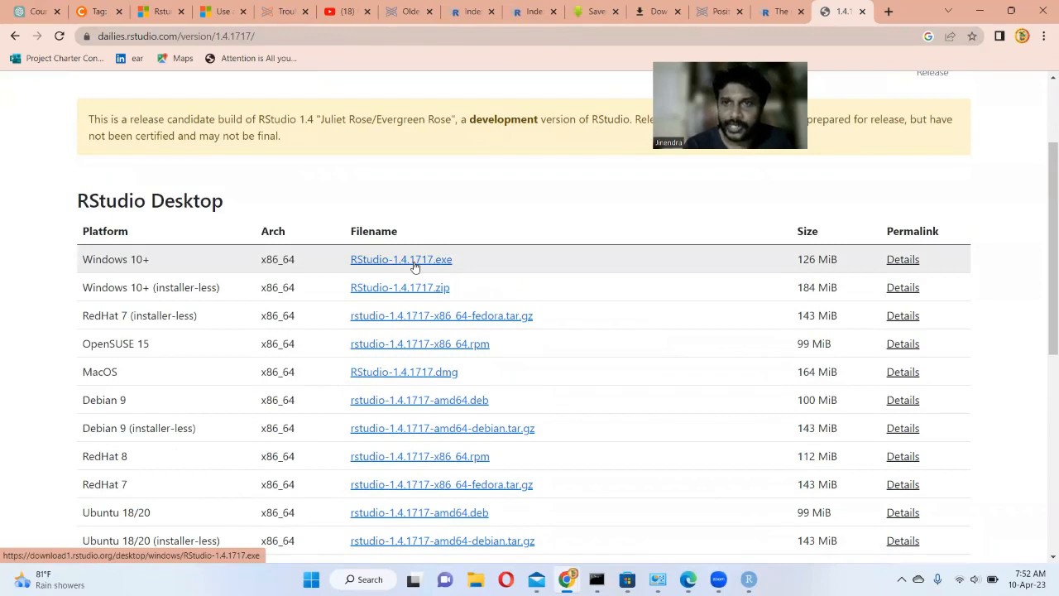
# Step: Locate the already downloaded RStudio-1.4.1717 installer in the Downloads folder and run it, allowing it to make changes
pyautogui.click(1044, 36)
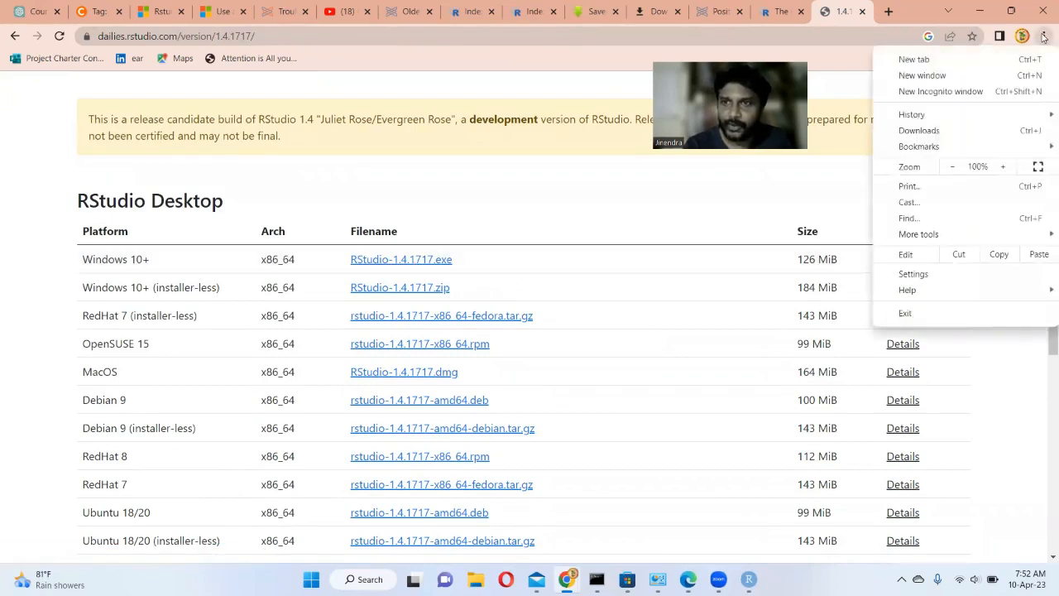
pyautogui.click(951, 132)
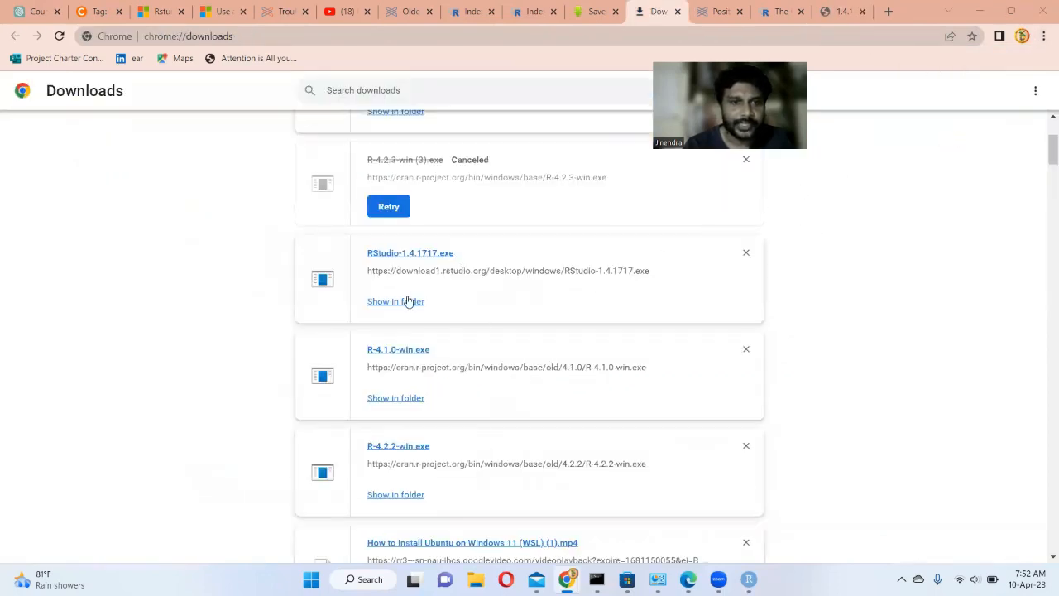
pyautogui.click(406, 301)
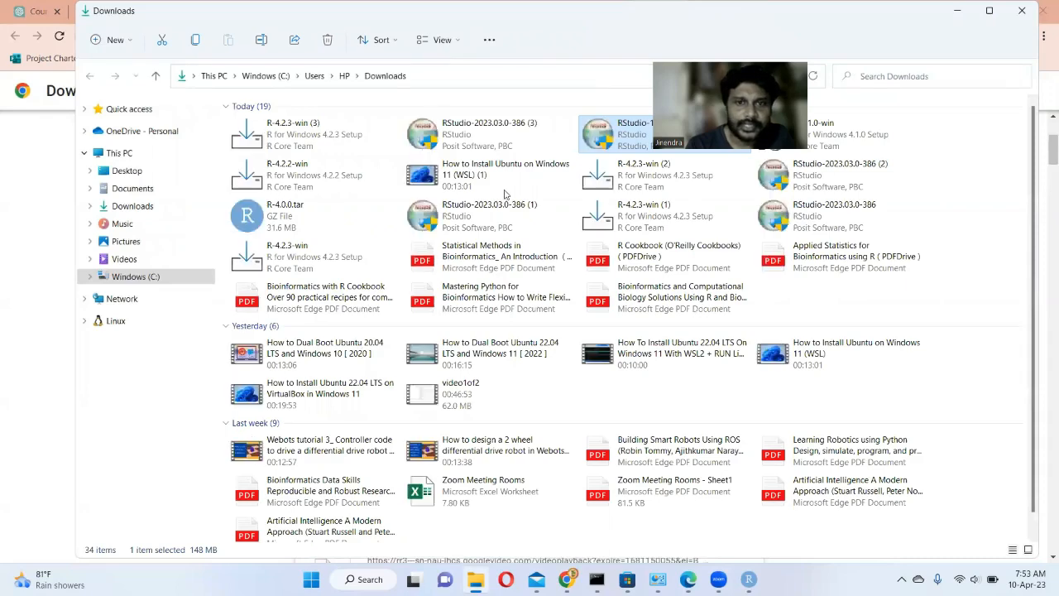
pyautogui.doubleClick(674, 144)
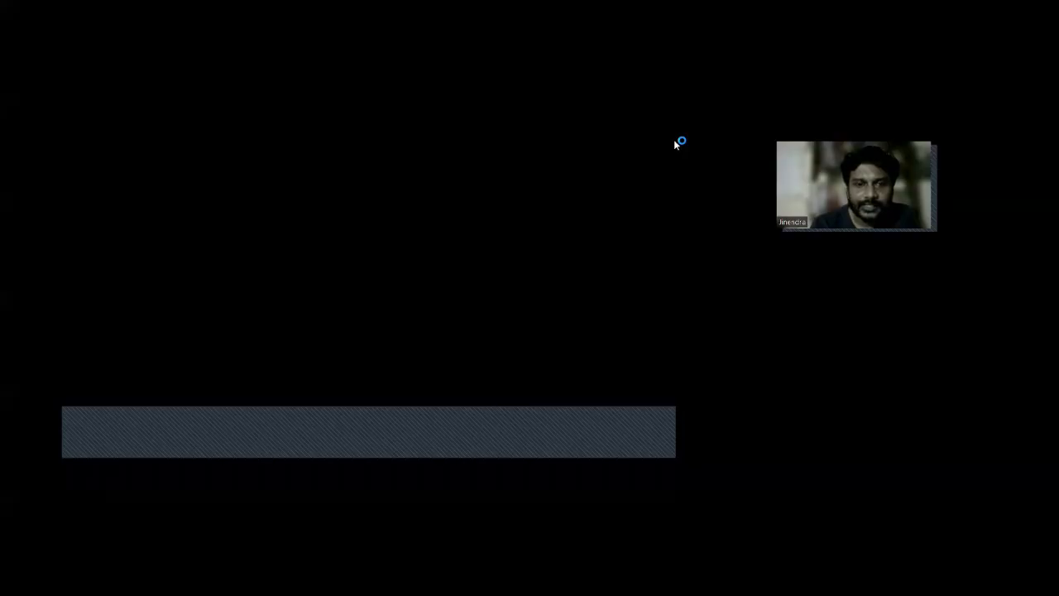
pyautogui.click(532, 311)
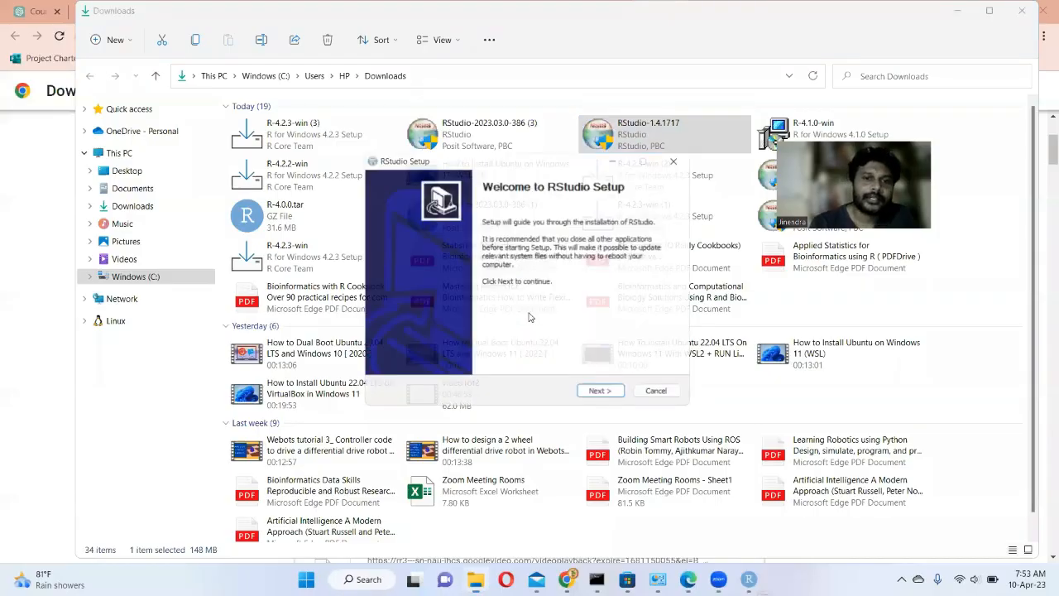
# Step: Install RStudio 1.4.1717 into C:\Program Files\RStudio with the default setup options
pyautogui.click(599, 398)
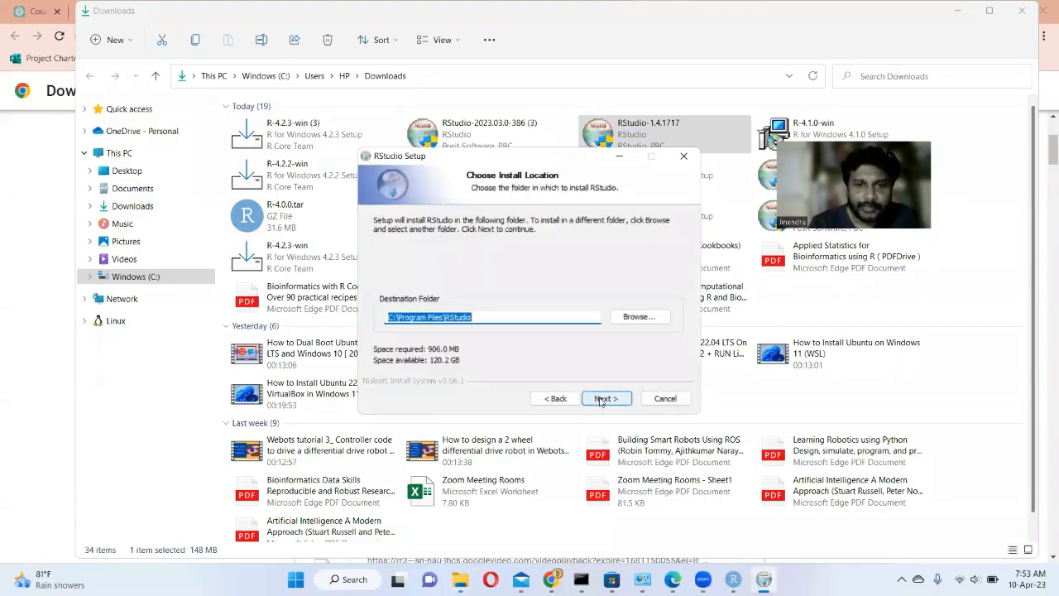
pyautogui.click(600, 400)
pyautogui.click(604, 399)
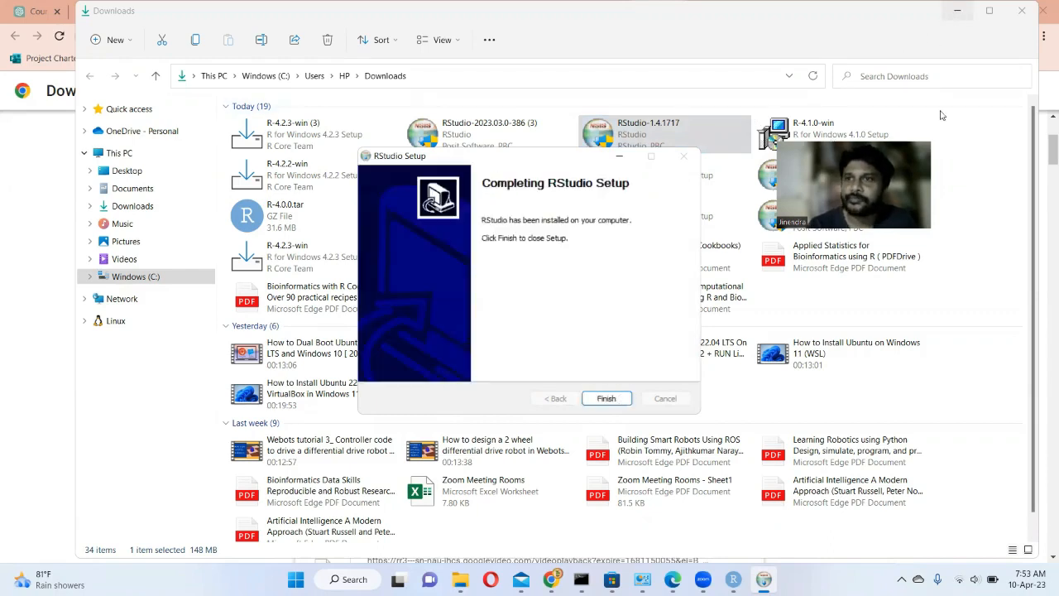
# Step: Minimize the Downloads folder window and launch the newly installed RStudio
pyautogui.click(956, 10)
pyautogui.scroll(-1, 433, 284)
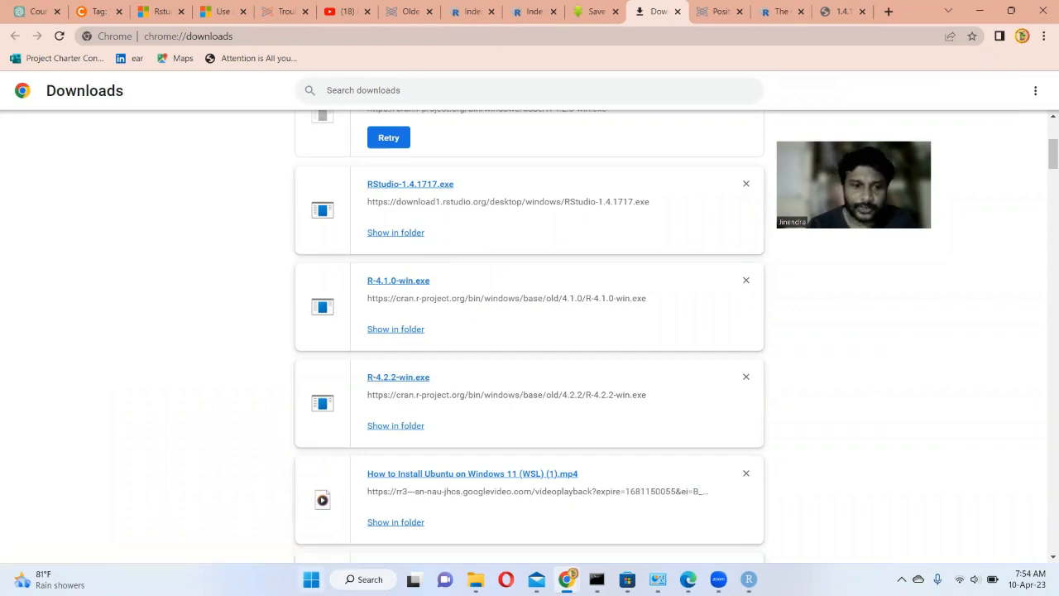
pyautogui.click(311, 579)
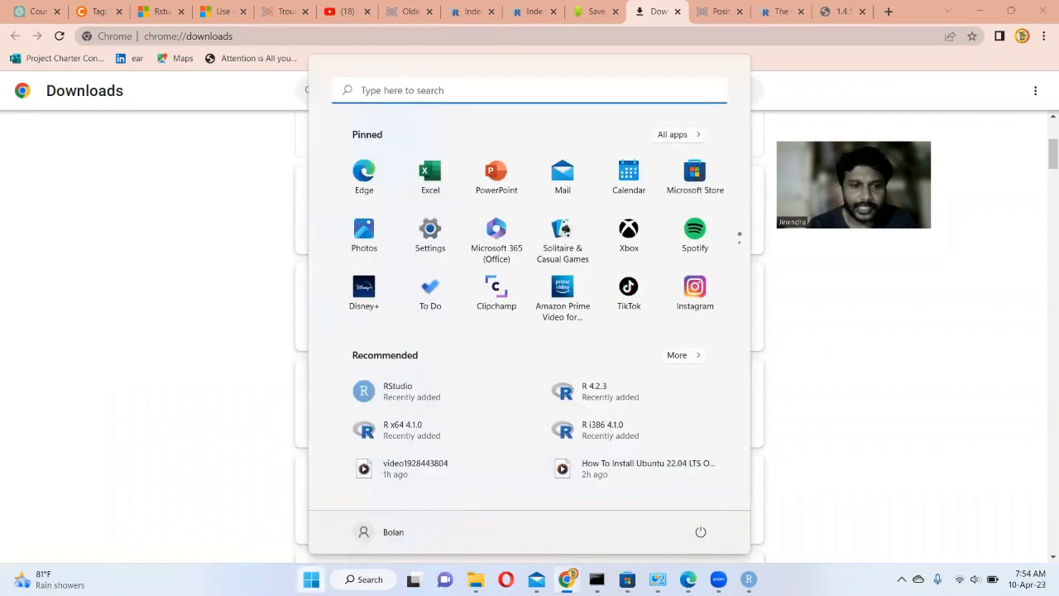
pyautogui.click(402, 392)
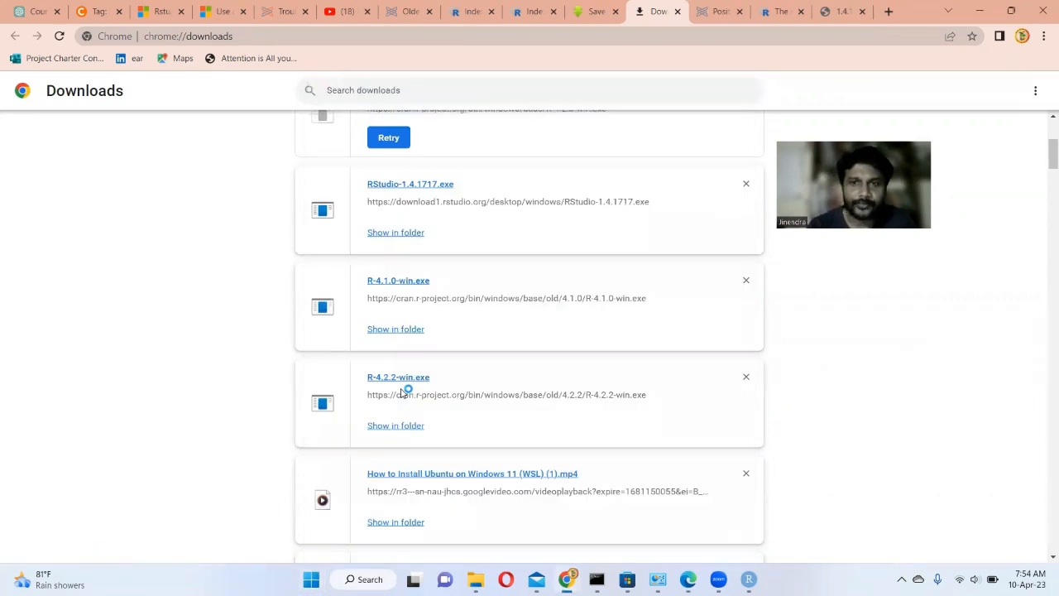